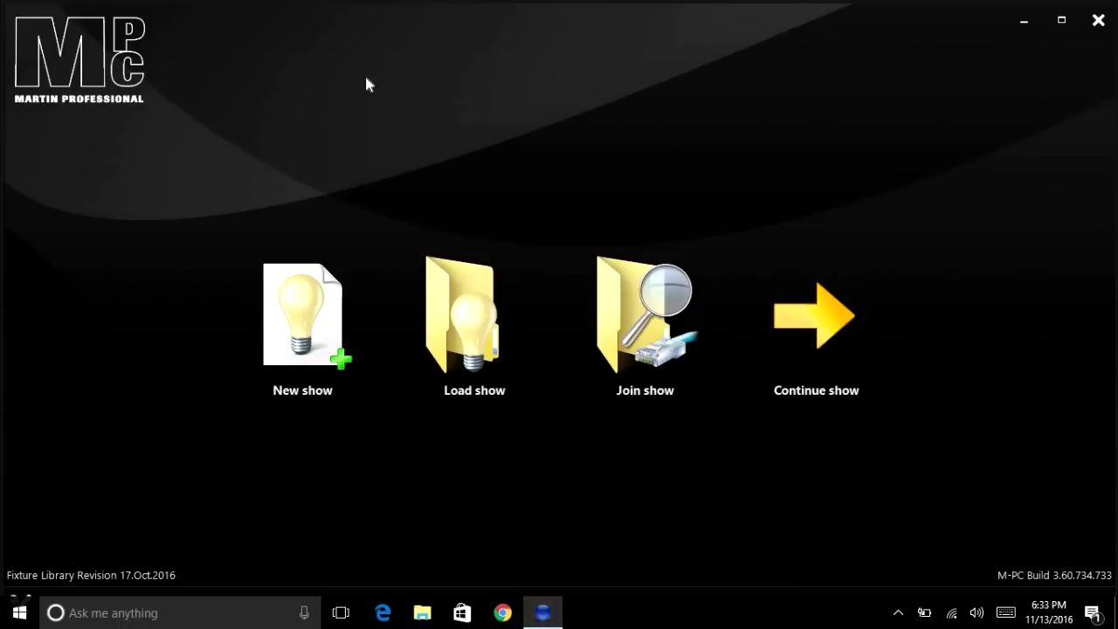
Create a new show named 'Sample', confirming that existing data is cleared.
{"action": "left_click", "coordinate": [294, 325]}
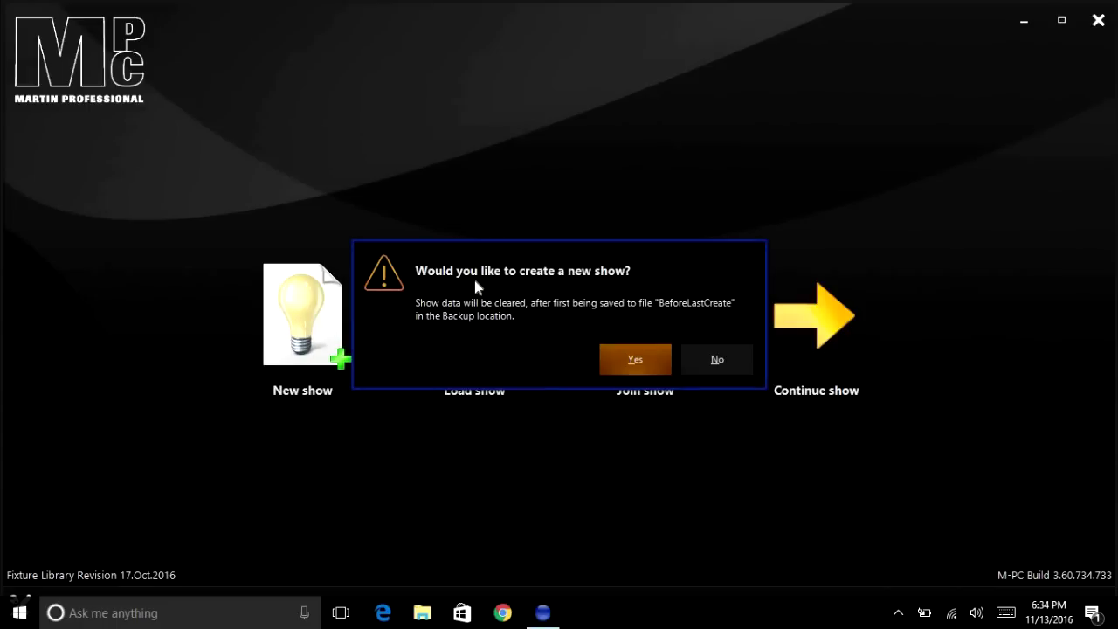
{"action": "left_click", "coordinate": [631, 376]}
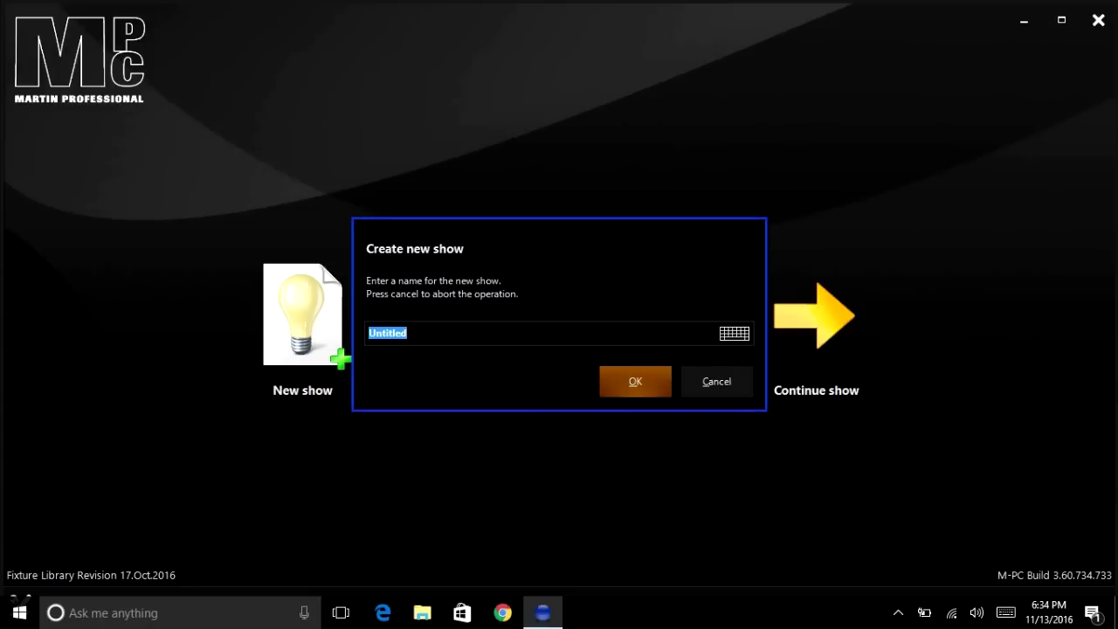
{"action": "type", "text": "Sample"}
{"action": "left_click", "coordinate": [633, 381]}
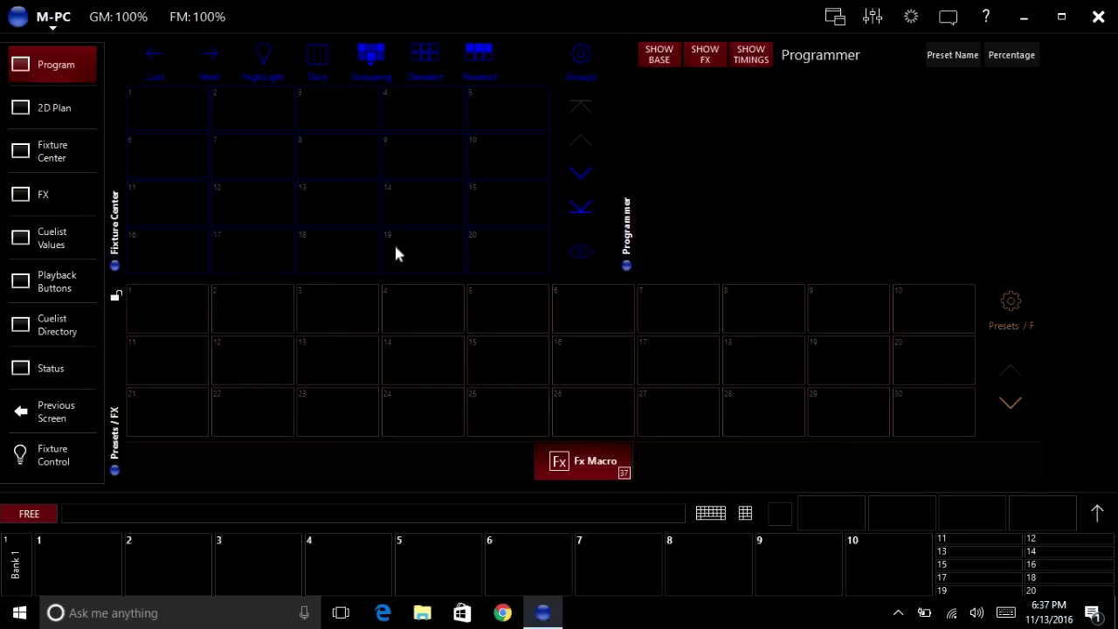
{"action": "left_click", "coordinate": [54, 105]}
{"action": "left_click", "coordinate": [32, 166]}
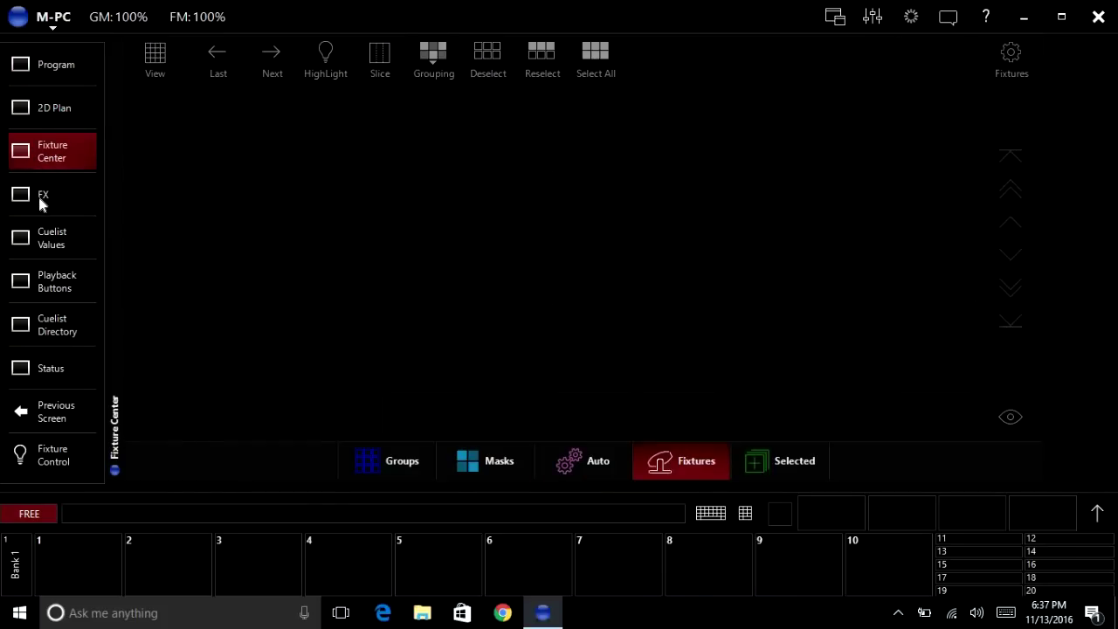
{"action": "left_click", "coordinate": [38, 193]}
{"action": "left_click", "coordinate": [32, 233]}
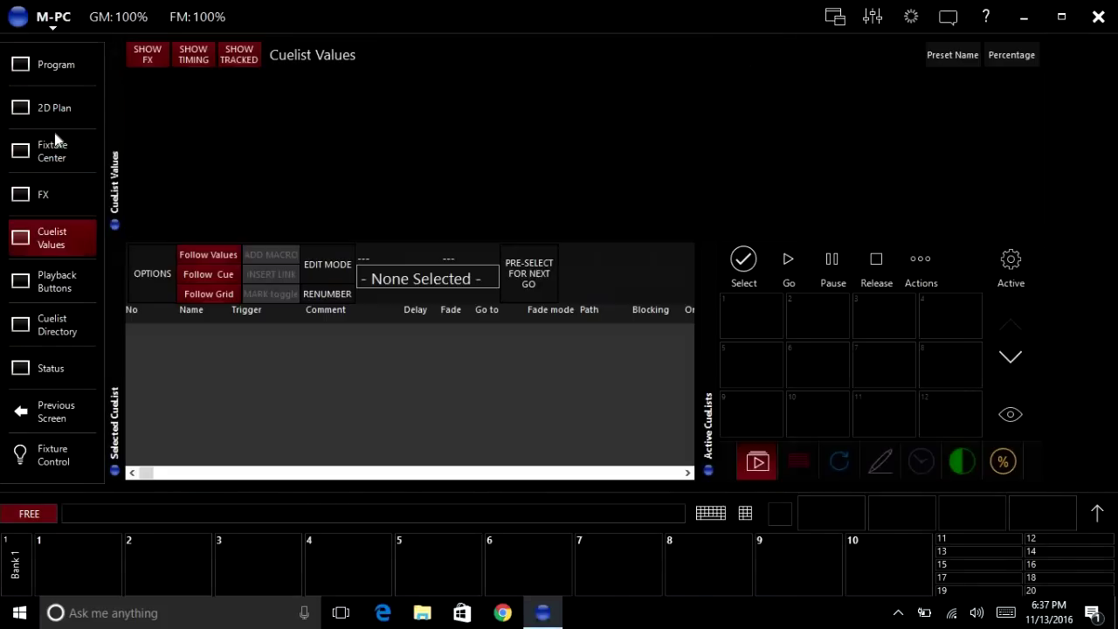
{"action": "left_click", "coordinate": [57, 67]}
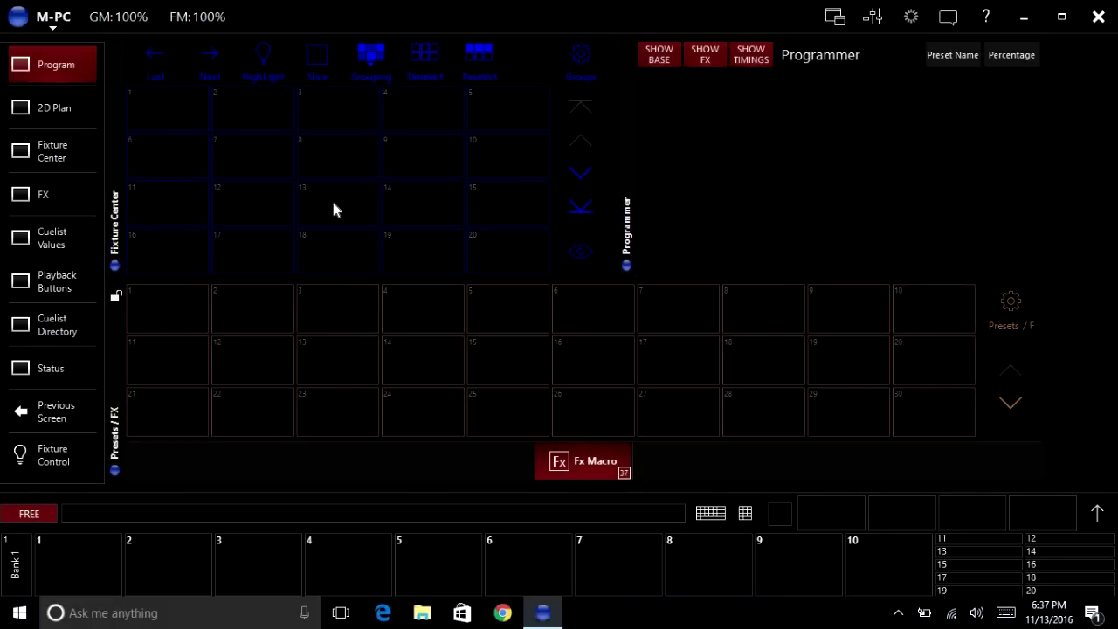
In Cue Settings > Playback, lower Intensity Release Time to 00.0.
{"action": "left_click", "coordinate": [54, 26]}
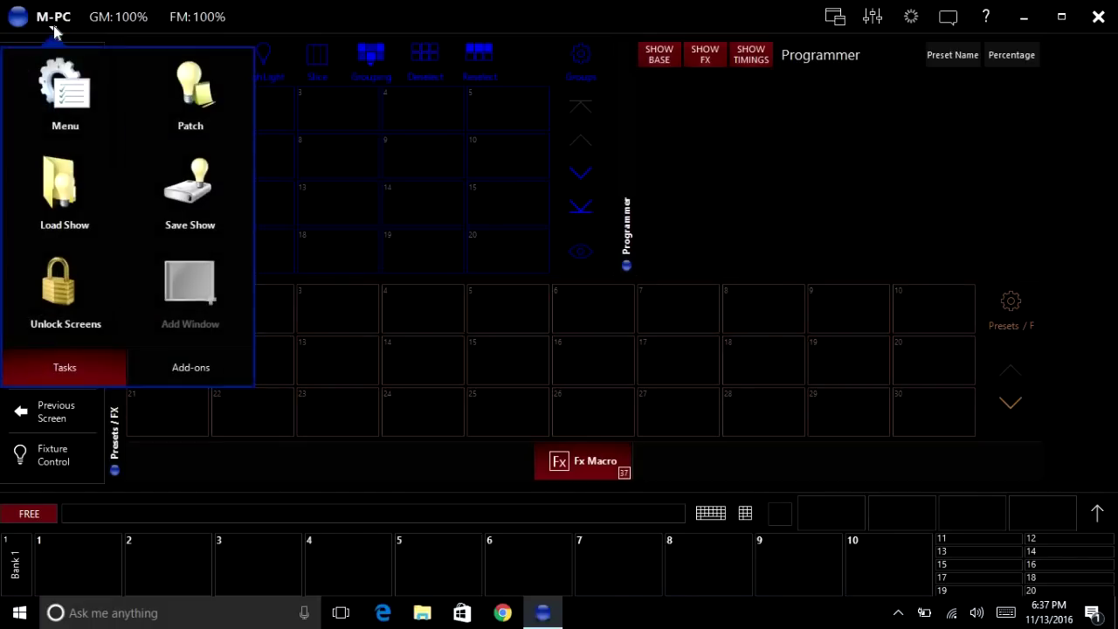
{"action": "left_click", "coordinate": [72, 110]}
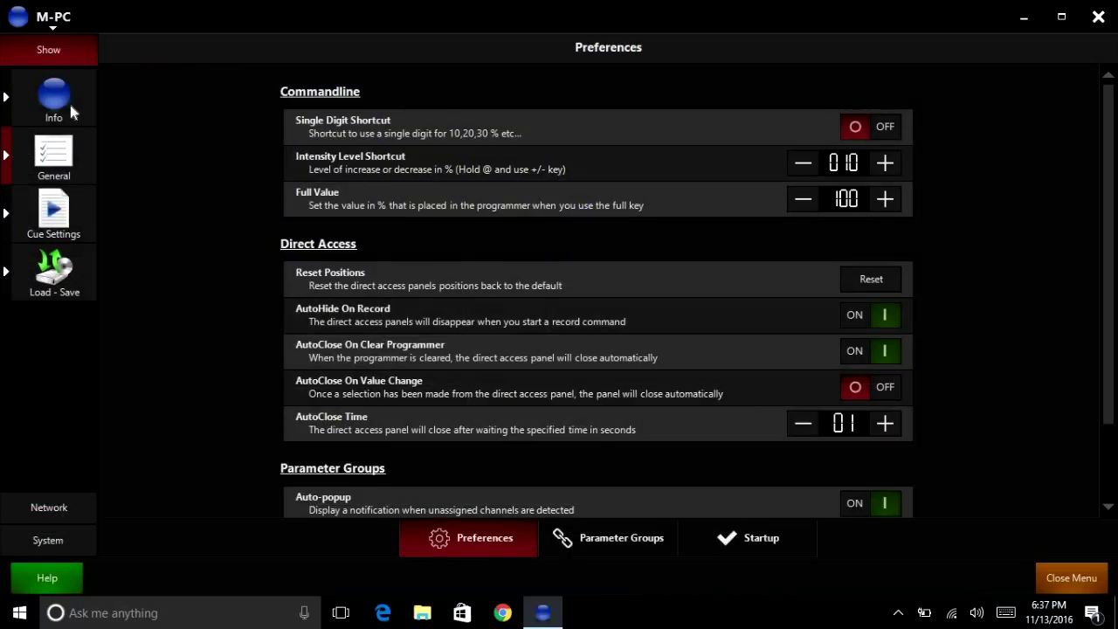
{"action": "left_click", "coordinate": [53, 214]}
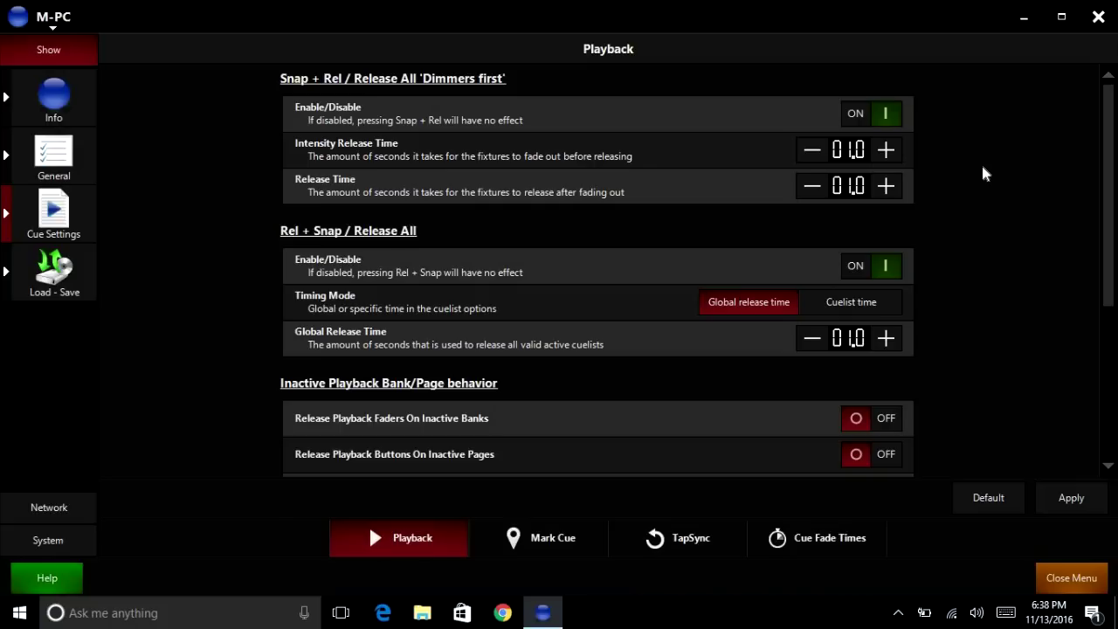
{"action": "left_click", "coordinate": [809, 153]}
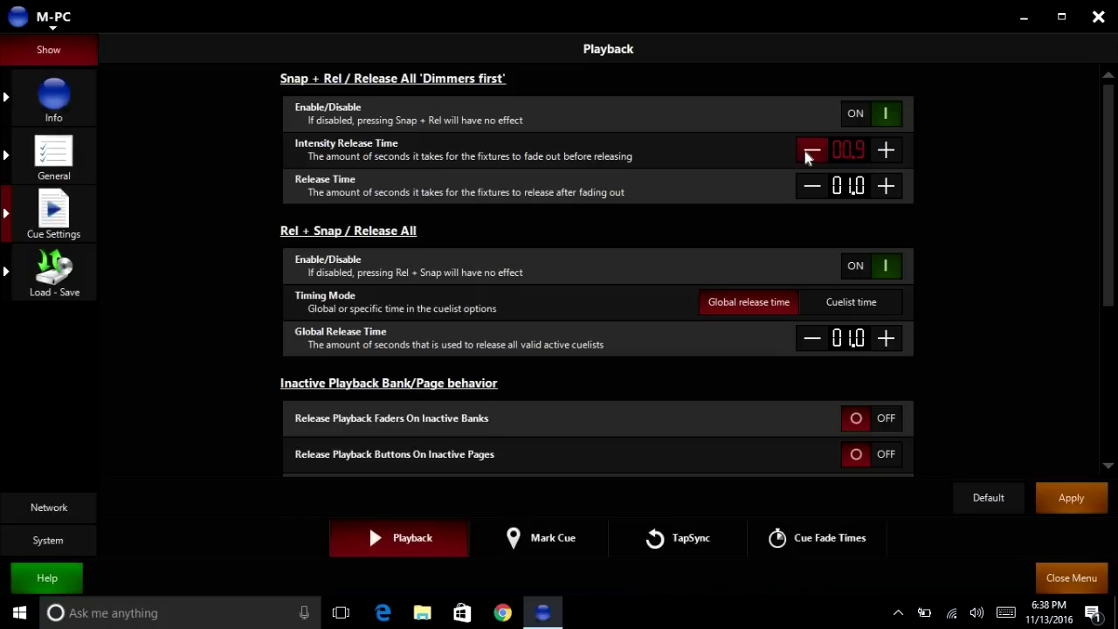
{"action": "left_click", "coordinate": [810, 151]}
{"action": "left_click", "coordinate": [811, 151]}
{"action": "left_click", "coordinate": [811, 151]}
Set Release Time and Global Release Time to 00.0 and apply the playback settings.
{"action": "left_click", "coordinate": [811, 186]}
{"action": "left_click", "coordinate": [812, 186]}
{"action": "left_click", "coordinate": [812, 186]}
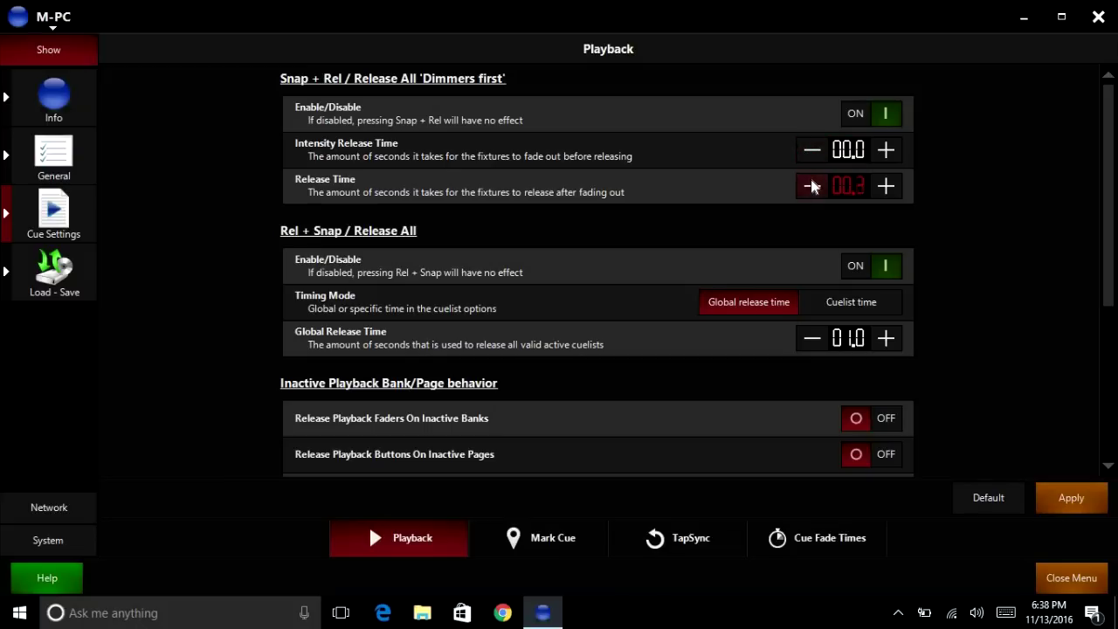
{"action": "left_click", "coordinate": [812, 186]}
{"action": "left_click", "coordinate": [812, 186]}
{"action": "left_click", "coordinate": [811, 186]}
{"action": "left_click", "coordinate": [812, 340]}
{"action": "left_click", "coordinate": [812, 340]}
{"action": "left_click", "coordinate": [812, 340]}
{"action": "left_click", "coordinate": [812, 340]}
{"action": "left_click", "coordinate": [811, 340]}
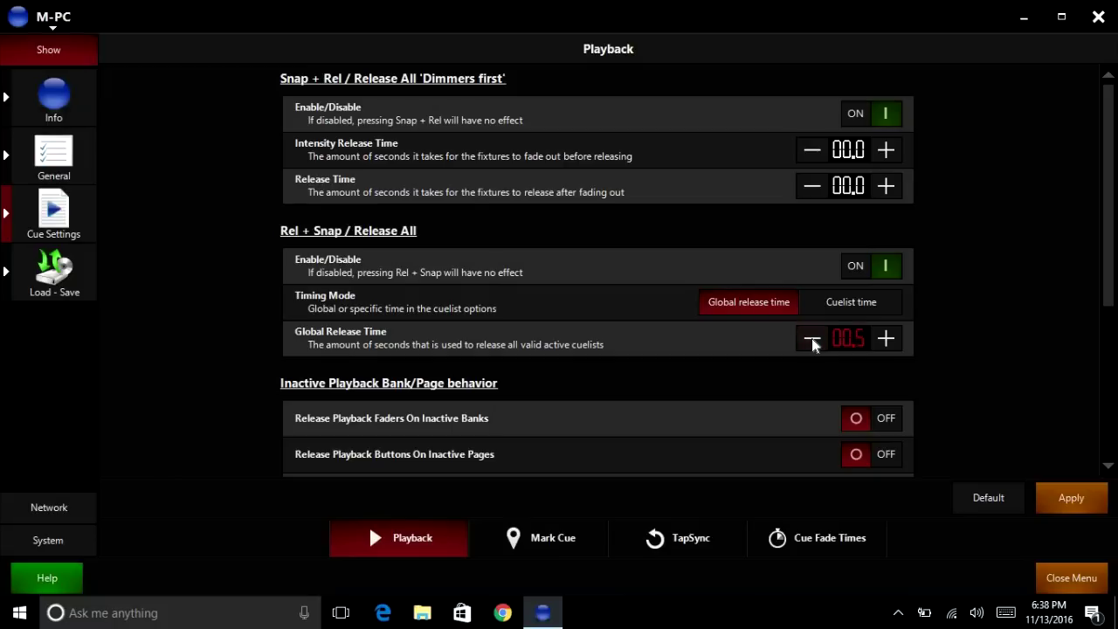
{"action": "left_click", "coordinate": [812, 340]}
{"action": "left_click", "coordinate": [812, 340]}
{"action": "left_click", "coordinate": [1073, 505]}
{"action": "scroll", "coordinate": [1113, 292], "scroll_direction": "down", "scroll_amount": 1}
{"action": "scroll", "coordinate": [1114, 293], "scroll_direction": "down", "scroll_amount": 3}
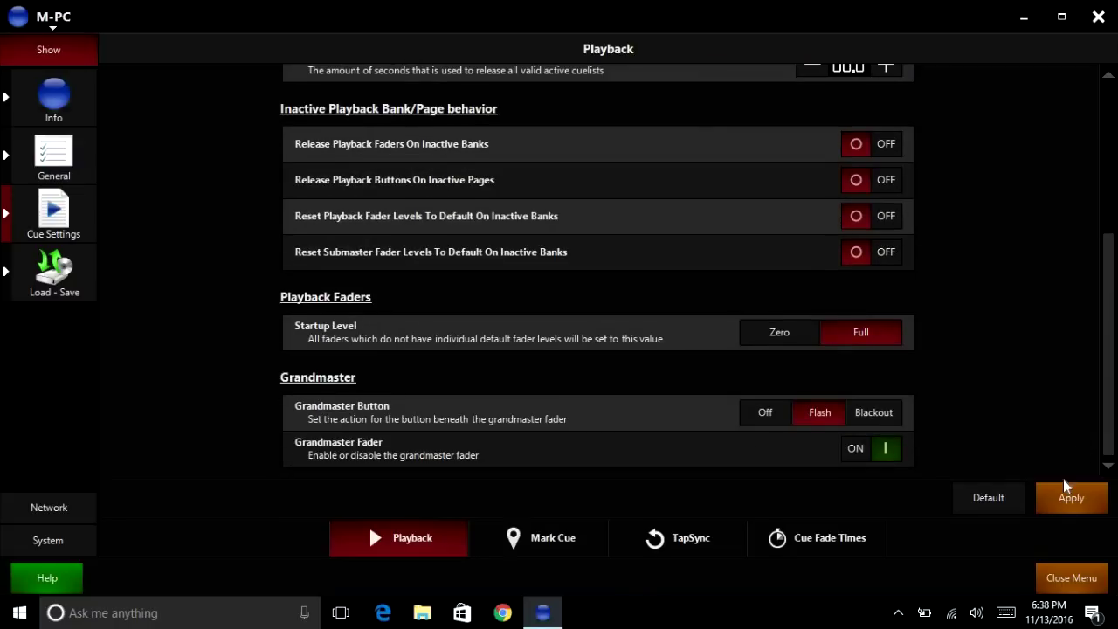
{"action": "left_click", "coordinate": [1065, 499]}
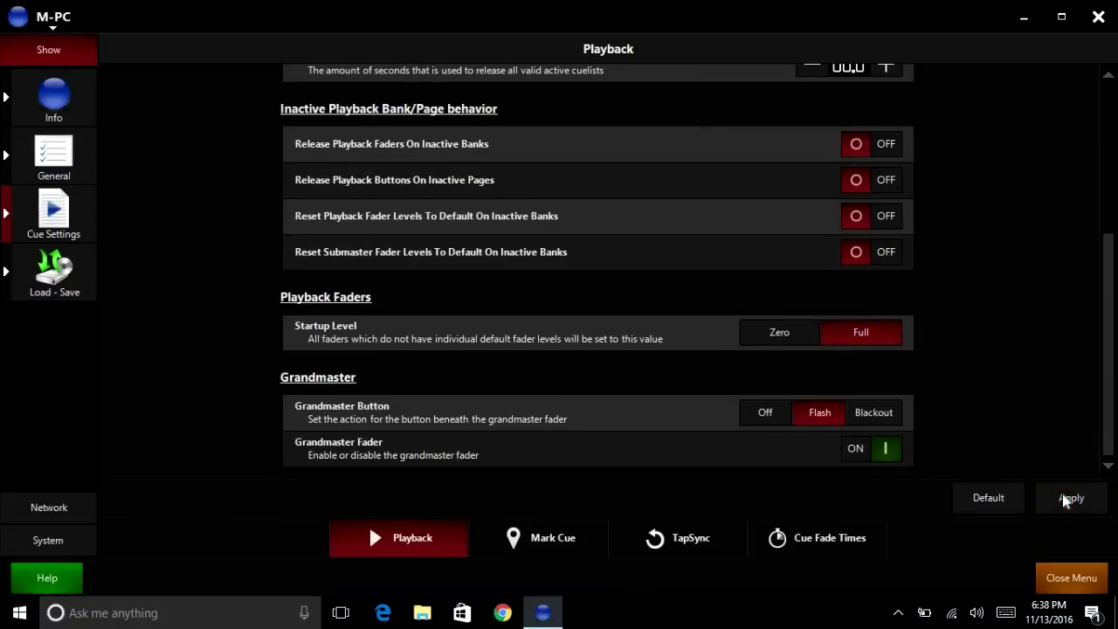
Set the Global Mark Cue Delay and Fade to 00.0 and apply.
{"action": "left_click", "coordinate": [519, 545]}
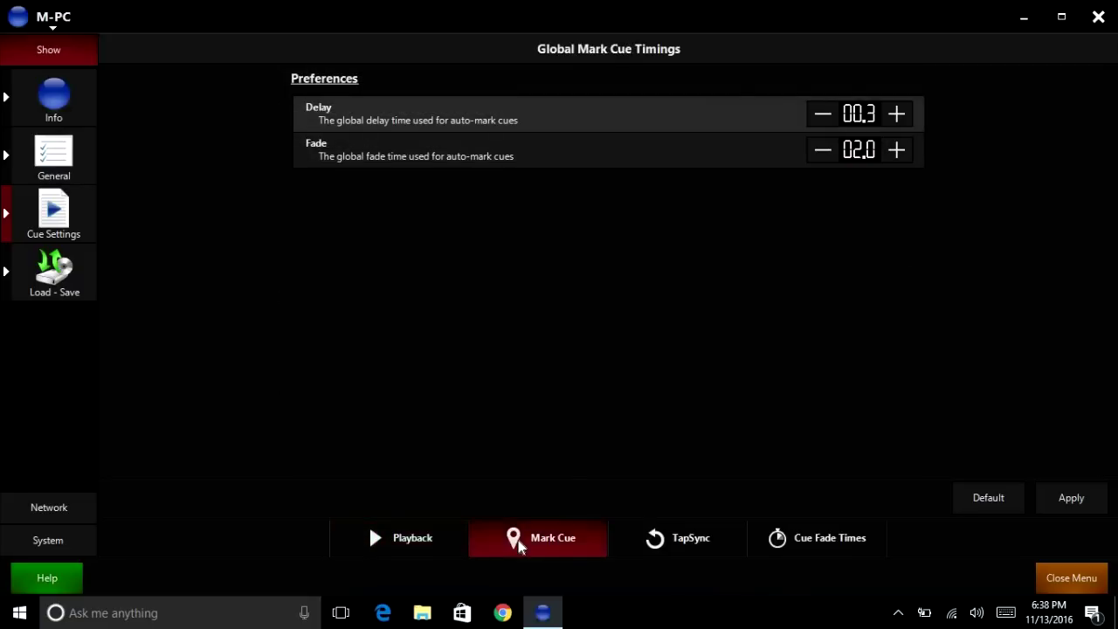
{"action": "left_click", "coordinate": [821, 116]}
{"action": "left_click", "coordinate": [821, 115]}
{"action": "left_click", "coordinate": [820, 117]}
{"action": "left_click", "coordinate": [823, 153]}
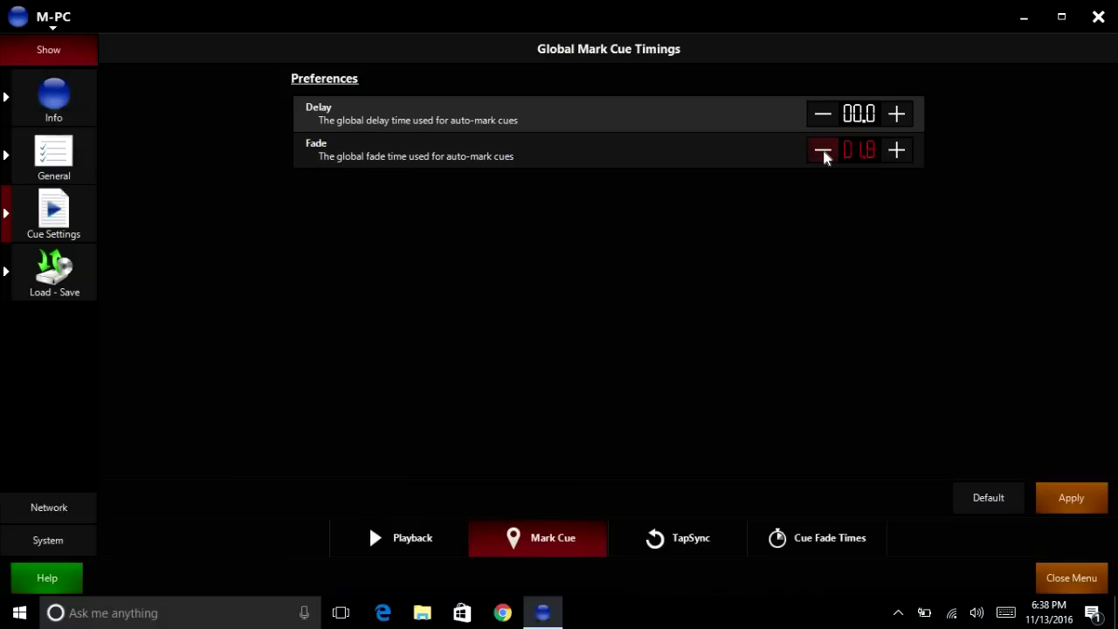
{"action": "left_click", "coordinate": [823, 153]}
{"action": "left_click", "coordinate": [823, 154]}
{"action": "left_click", "coordinate": [823, 153]}
{"action": "left_click", "coordinate": [823, 153]}
{"action": "left_click", "coordinate": [823, 153]}
{"action": "left_click", "coordinate": [823, 153]}
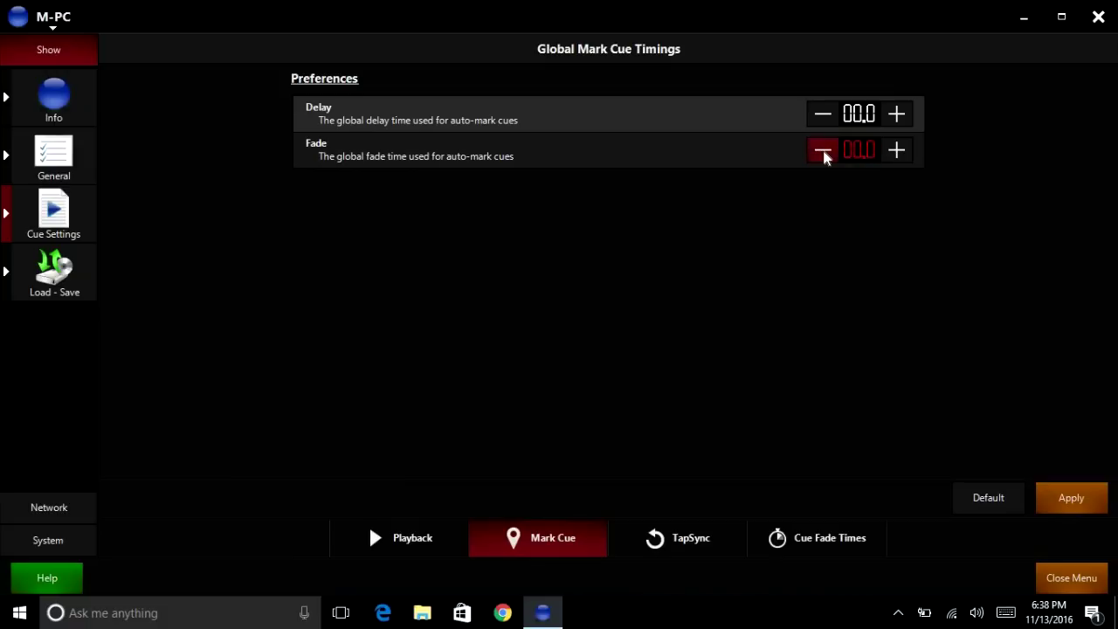
{"action": "left_click", "coordinate": [1073, 498]}
In the Cue Fade Times list, lower Cue Fade Times 2, 3 and 4 to 00.0.
{"action": "left_click", "coordinate": [671, 544]}
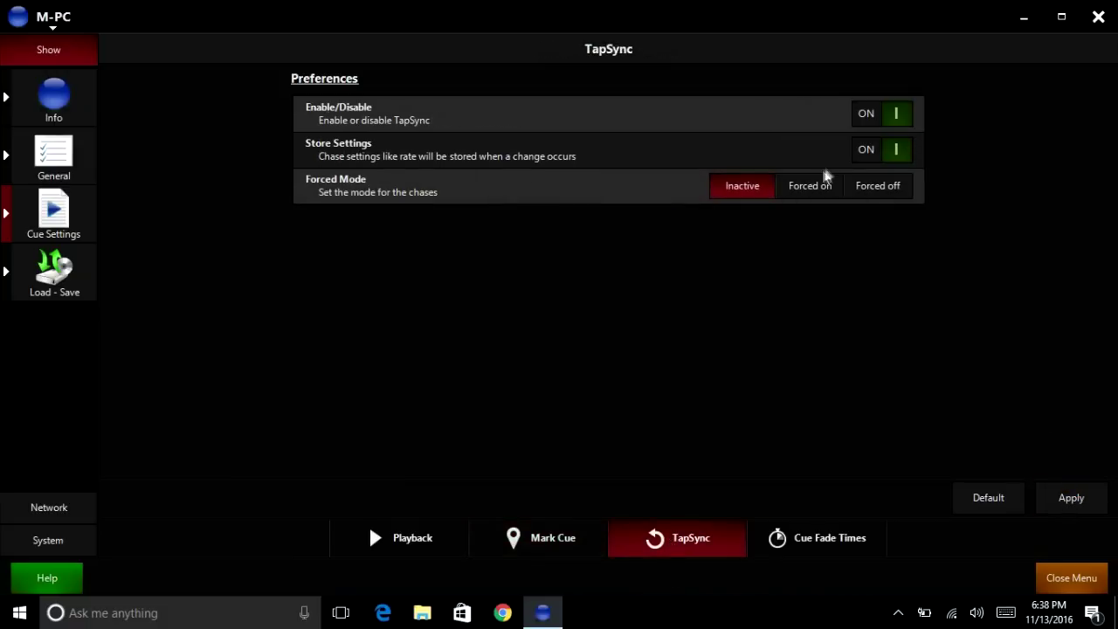
{"action": "left_click", "coordinate": [804, 537]}
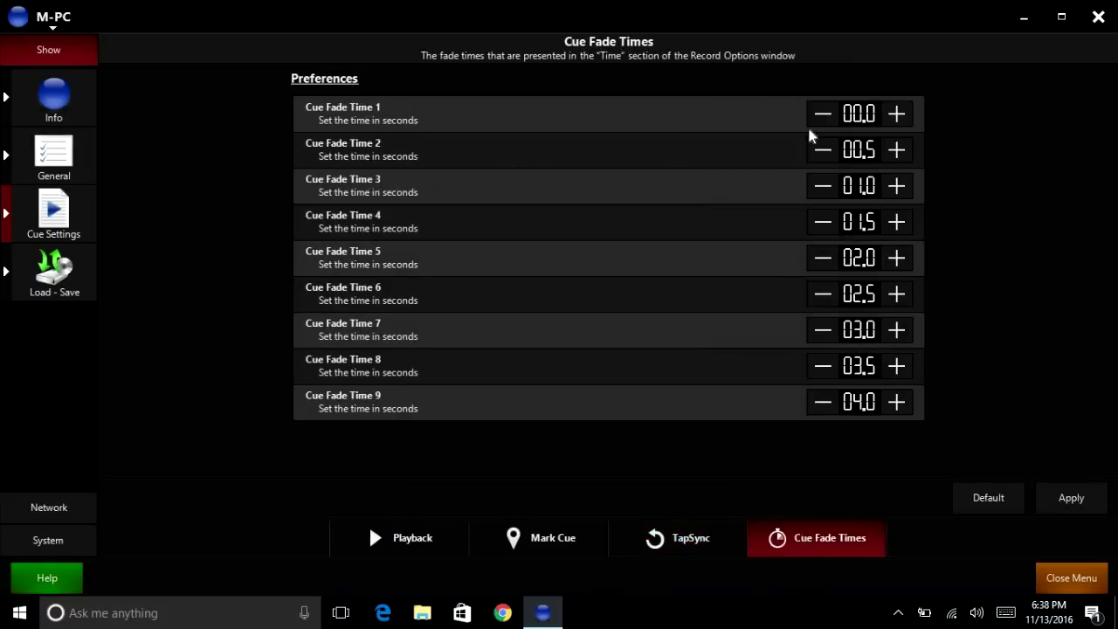
{"action": "left_click", "coordinate": [823, 151]}
{"action": "left_click", "coordinate": [823, 152]}
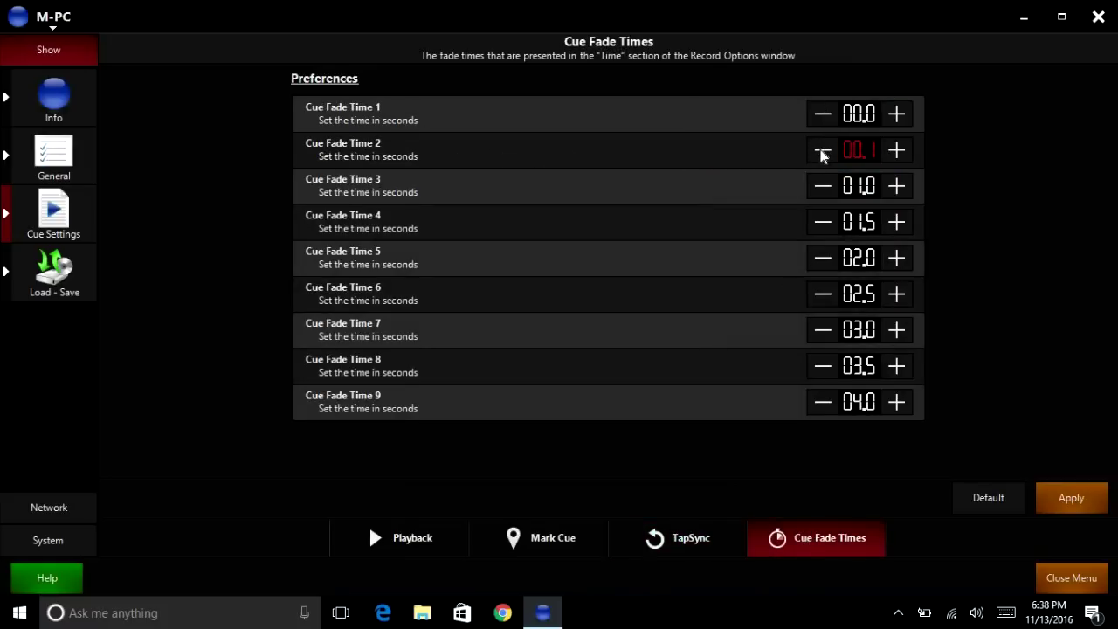
{"action": "left_click", "coordinate": [815, 186]}
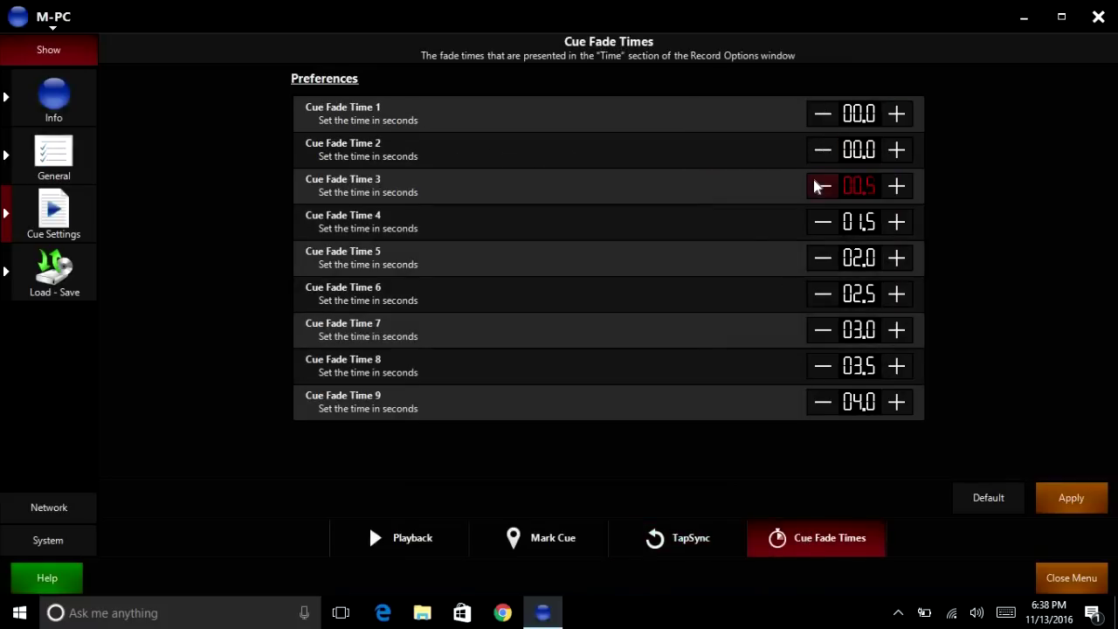
{"action": "left_click", "coordinate": [815, 185]}
{"action": "left_click", "coordinate": [815, 186]}
{"action": "left_click", "coordinate": [822, 223]}
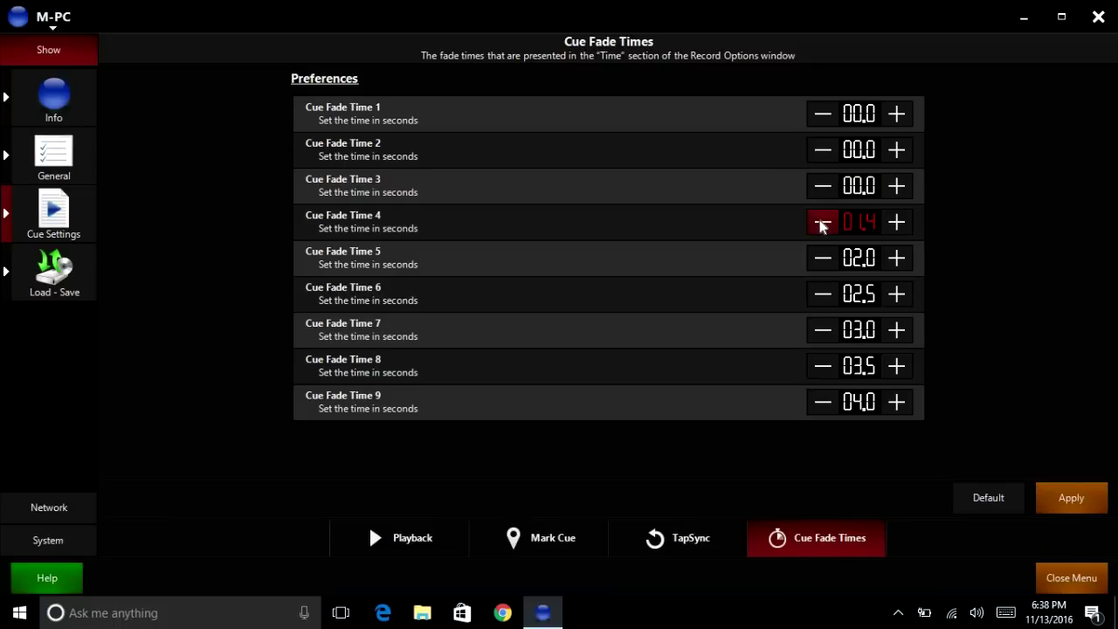
{"action": "left_click", "coordinate": [821, 224]}
{"action": "left_click", "coordinate": [822, 224]}
{"action": "left_click", "coordinate": [821, 224]}
{"action": "left_click", "coordinate": [821, 224]}
{"action": "left_click", "coordinate": [822, 224]}
{"action": "left_click", "coordinate": [821, 224]}
{"action": "left_click", "coordinate": [821, 224]}
{"action": "left_click", "coordinate": [821, 260]}
Lower Cue Fade Times 5 and 6 to 00.0.
{"action": "left_click", "coordinate": [821, 261]}
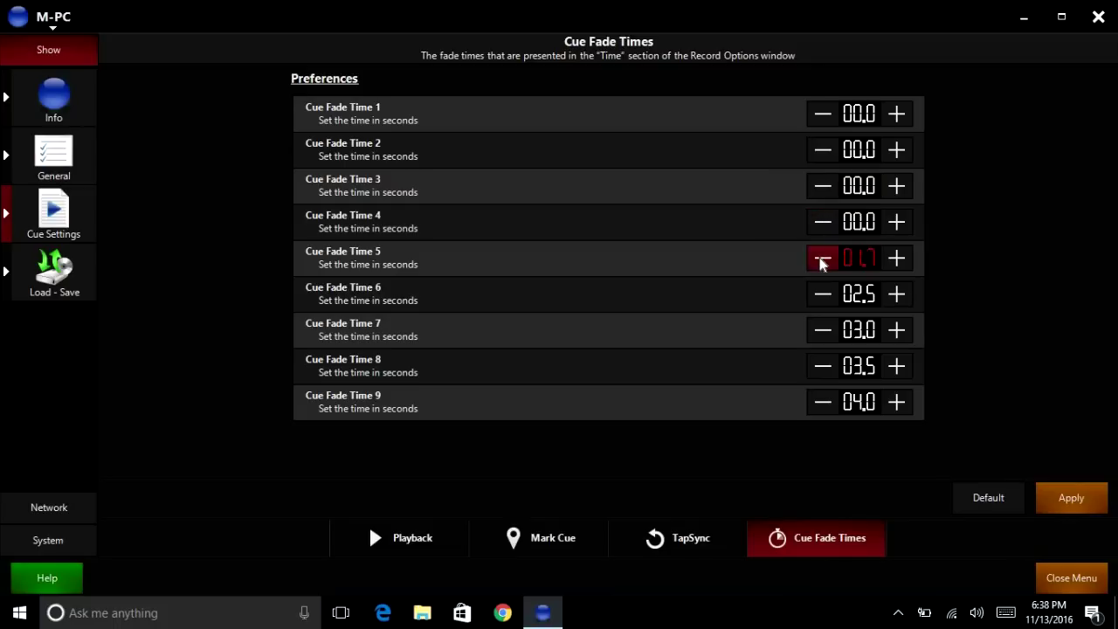
{"action": "left_click", "coordinate": [821, 260]}
{"action": "left_click", "coordinate": [821, 261]}
{"action": "left_click", "coordinate": [821, 260]}
{"action": "left_click", "coordinate": [822, 260]}
{"action": "left_click", "coordinate": [822, 260]}
{"action": "left_click", "coordinate": [821, 261]}
{"action": "left_click", "coordinate": [822, 261]}
{"action": "left_click", "coordinate": [821, 261]}
{"action": "left_click", "coordinate": [821, 260]}
{"action": "left_click", "coordinate": [821, 260]}
{"action": "left_click", "coordinate": [821, 260]}
{"action": "left_click", "coordinate": [822, 261]}
{"action": "left_click", "coordinate": [821, 260]}
{"action": "left_click", "coordinate": [821, 295]}
{"action": "left_click", "coordinate": [821, 296]}
{"action": "left_click", "coordinate": [821, 296]}
{"action": "left_click", "coordinate": [821, 296]}
{"action": "left_click", "coordinate": [821, 295]}
{"action": "left_click", "coordinate": [822, 295]}
{"action": "left_click", "coordinate": [821, 295]}
{"action": "left_click", "coordinate": [821, 295]}
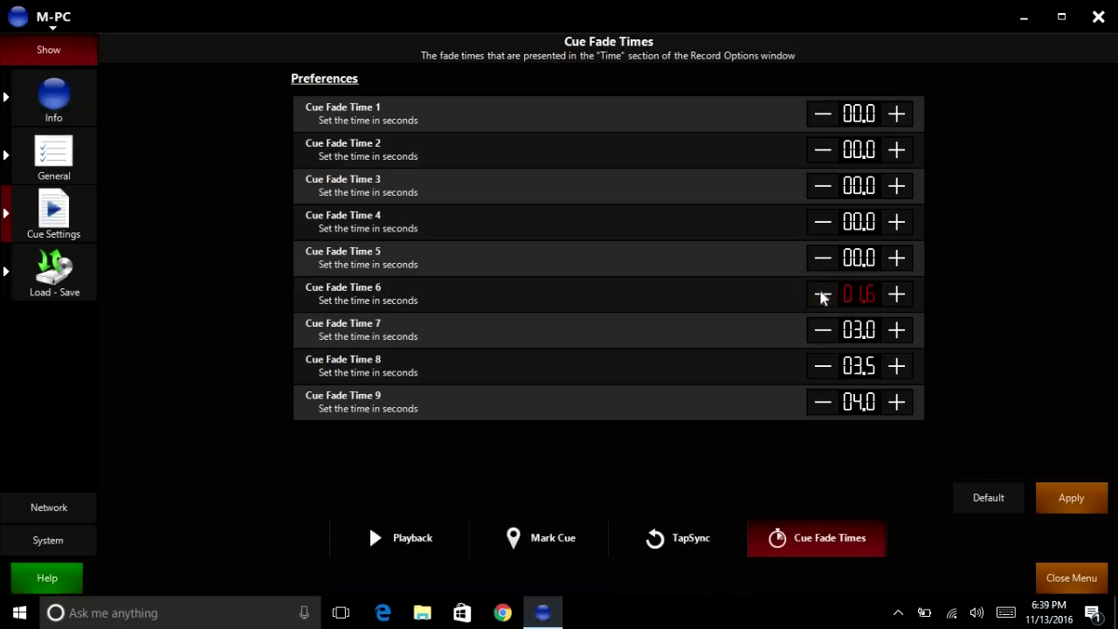
{"action": "left_click", "coordinate": [821, 296]}
{"action": "left_click", "coordinate": [821, 295]}
{"action": "left_click", "coordinate": [821, 295]}
{"action": "left_click", "coordinate": [821, 296]}
{"action": "double_click", "coordinate": [821, 295]}
{"action": "left_click", "coordinate": [821, 295]}
{"action": "double_click", "coordinate": [821, 295]}
{"action": "double_click", "coordinate": [821, 296]}
{"action": "left_click", "coordinate": [821, 295]}
{"action": "double_click", "coordinate": [822, 295]}
{"action": "left_click", "coordinate": [821, 296]}
{"action": "left_click", "coordinate": [822, 331]}
Lower Cue Fade Times 7 and 8 to 00.0.
{"action": "left_click", "coordinate": [822, 331]}
{"action": "left_click", "coordinate": [822, 331]}
{"action": "left_click", "coordinate": [822, 331]}
{"action": "left_click", "coordinate": [822, 331]}
{"action": "left_click", "coordinate": [822, 332]}
{"action": "left_click", "coordinate": [822, 331]}
{"action": "left_click", "coordinate": [822, 331]}
{"action": "left_click", "coordinate": [822, 331]}
{"action": "left_click", "coordinate": [823, 331]}
{"action": "left_click", "coordinate": [822, 331]}
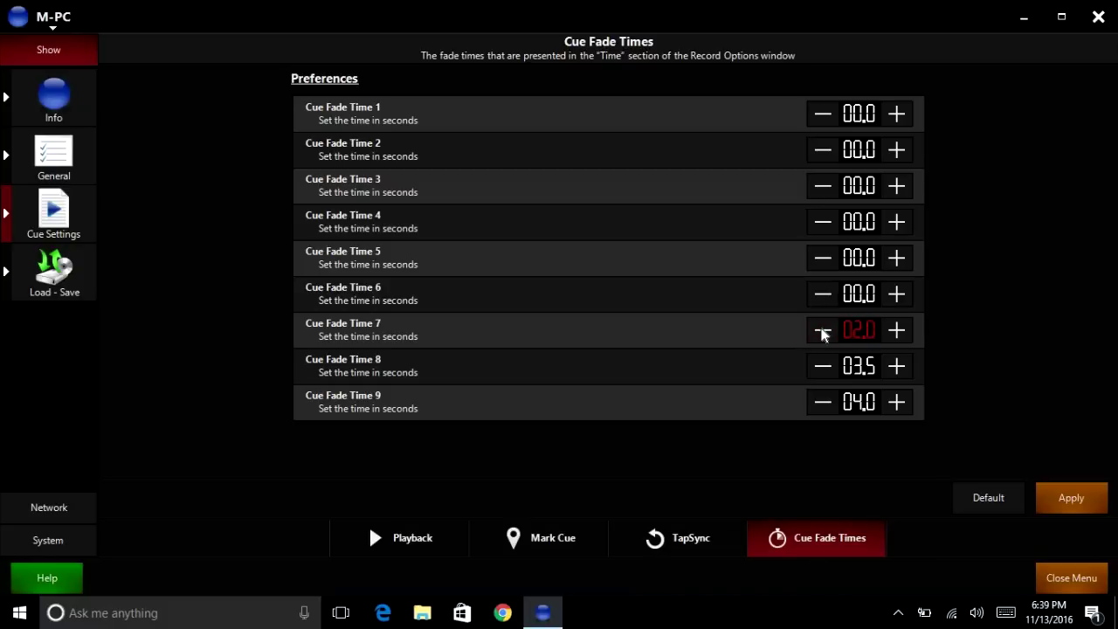
{"action": "left_click", "coordinate": [822, 331]}
{"action": "left_click", "coordinate": [822, 331]}
{"action": "double_click", "coordinate": [822, 331]}
{"action": "double_click", "coordinate": [822, 331]}
{"action": "left_click", "coordinate": [822, 331]}
{"action": "double_click", "coordinate": [822, 331]}
{"action": "left_click", "coordinate": [822, 331]}
{"action": "double_click", "coordinate": [822, 331]}
{"action": "left_click", "coordinate": [822, 331]}
{"action": "left_click", "coordinate": [822, 331]}
{"action": "left_click", "coordinate": [822, 331]}
{"action": "left_click", "coordinate": [822, 331]}
{"action": "left_click", "coordinate": [822, 331]}
{"action": "left_click", "coordinate": [823, 371]}
{"action": "left_click", "coordinate": [823, 371]}
{"action": "double_click", "coordinate": [823, 371]}
{"action": "left_click", "coordinate": [823, 371]}
{"action": "double_click", "coordinate": [823, 371]}
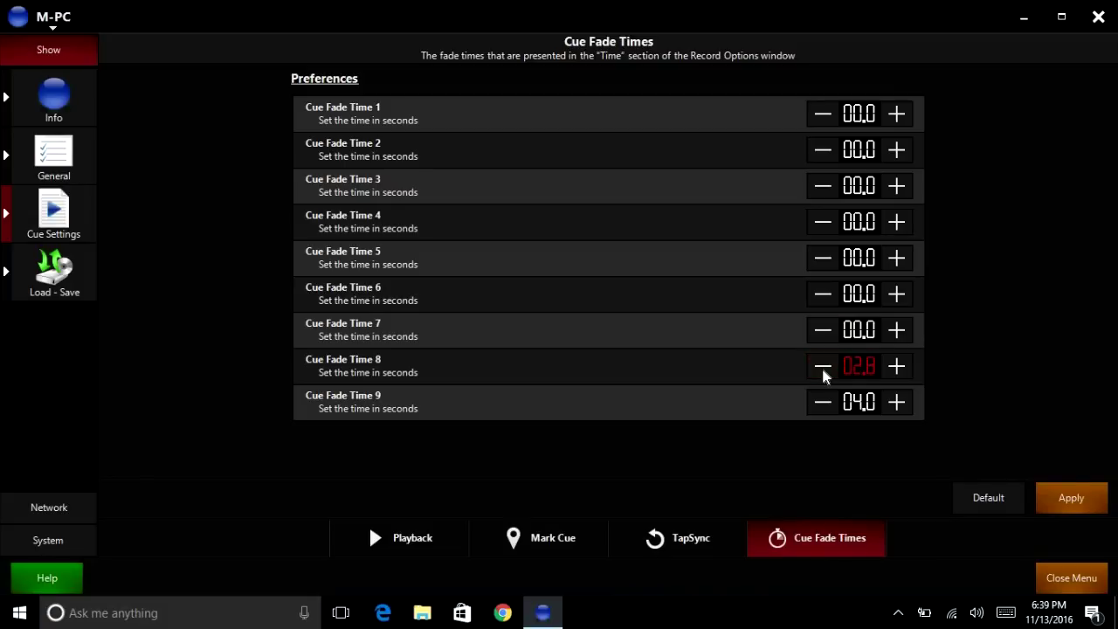
{"action": "double_click", "coordinate": [824, 372]}
{"action": "left_click", "coordinate": [823, 372]}
{"action": "double_click", "coordinate": [823, 371]}
{"action": "double_click", "coordinate": [823, 371]}
{"action": "left_click", "coordinate": [823, 371]}
{"action": "double_click", "coordinate": [823, 371]}
{"action": "double_click", "coordinate": [823, 371]}
{"action": "left_click", "coordinate": [823, 372]}
{"action": "double_click", "coordinate": [823, 372]}
{"action": "double_click", "coordinate": [823, 371]}
{"action": "left_click", "coordinate": [823, 371]}
{"action": "double_click", "coordinate": [823, 371]}
{"action": "left_click", "coordinate": [823, 372]}
{"action": "double_click", "coordinate": [823, 371]}
{"action": "left_click", "coordinate": [823, 372]}
{"action": "double_click", "coordinate": [823, 371]}
{"action": "double_click", "coordinate": [823, 371]}
Lower Cue Fade Time 9 to 00.0, apply the cue fade times and close the settings.
{"action": "left_click", "coordinate": [822, 406]}
{"action": "double_click", "coordinate": [821, 404]}
{"action": "left_click", "coordinate": [822, 404]}
{"action": "double_click", "coordinate": [822, 404]}
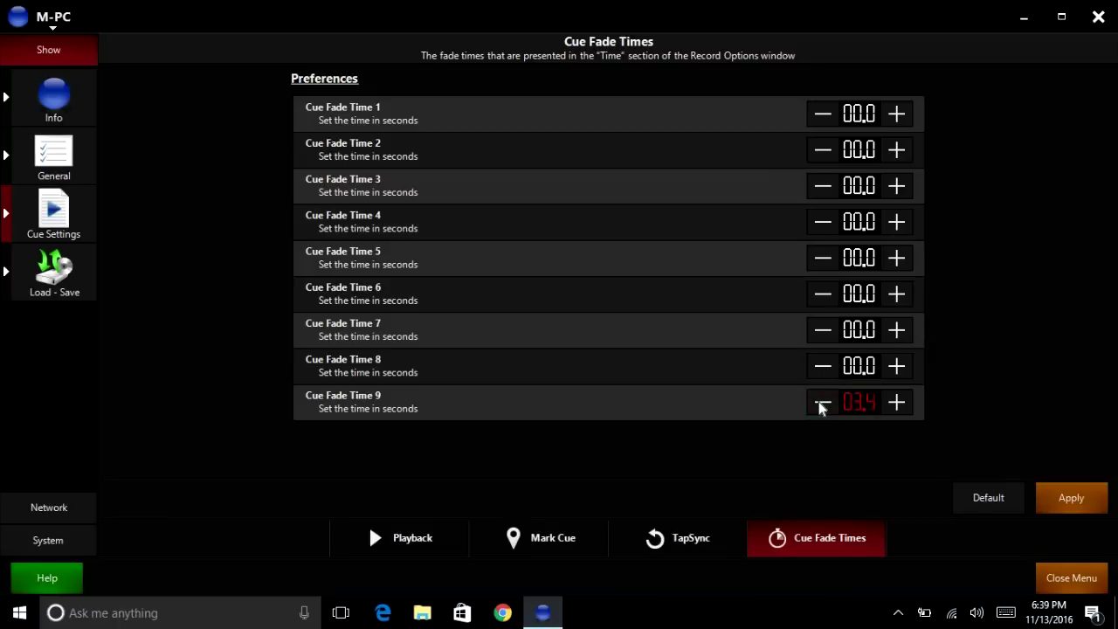
{"action": "double_click", "coordinate": [822, 403]}
{"action": "left_click", "coordinate": [821, 404]}
{"action": "double_click", "coordinate": [821, 403]}
{"action": "double_click", "coordinate": [822, 404]}
{"action": "left_click", "coordinate": [821, 404]}
{"action": "double_click", "coordinate": [821, 404]}
{"action": "double_click", "coordinate": [821, 403]}
{"action": "left_click", "coordinate": [821, 403]}
{"action": "double_click", "coordinate": [822, 403]}
{"action": "double_click", "coordinate": [821, 404]}
{"action": "left_click", "coordinate": [821, 403]}
{"action": "left_click", "coordinate": [822, 403]}
{"action": "left_click", "coordinate": [822, 404]}
{"action": "left_click", "coordinate": [821, 403]}
{"action": "left_click", "coordinate": [821, 404]}
{"action": "left_click", "coordinate": [1066, 499]}
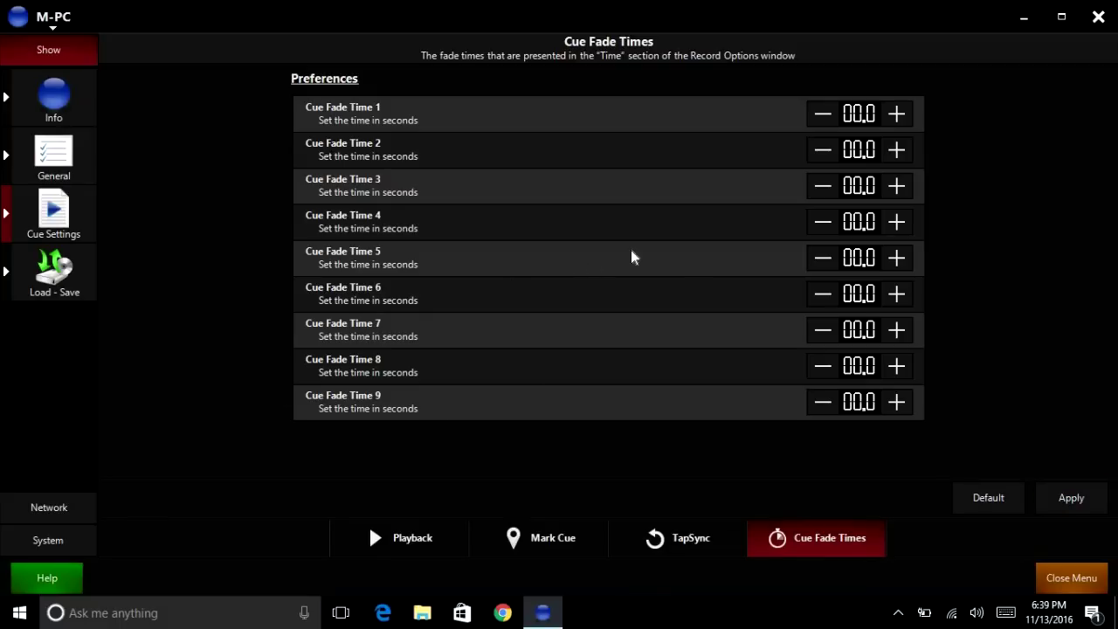
{"action": "left_click", "coordinate": [1062, 583]}
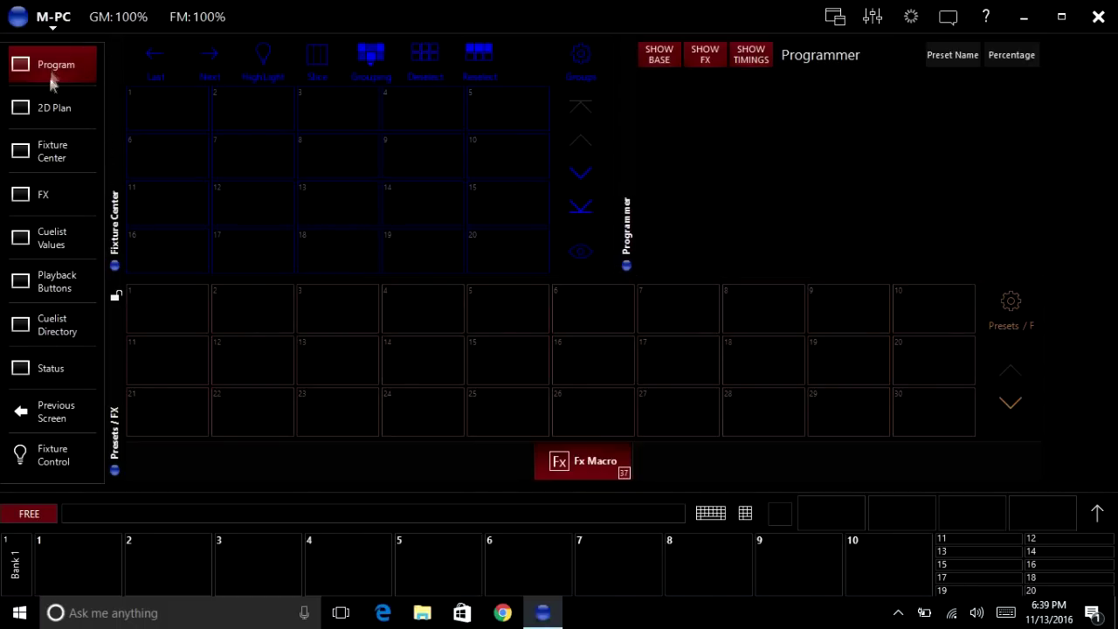
{"action": "left_click", "coordinate": [49, 104]}
{"action": "left_click", "coordinate": [50, 73]}
{"action": "left_click", "coordinate": [48, 21]}
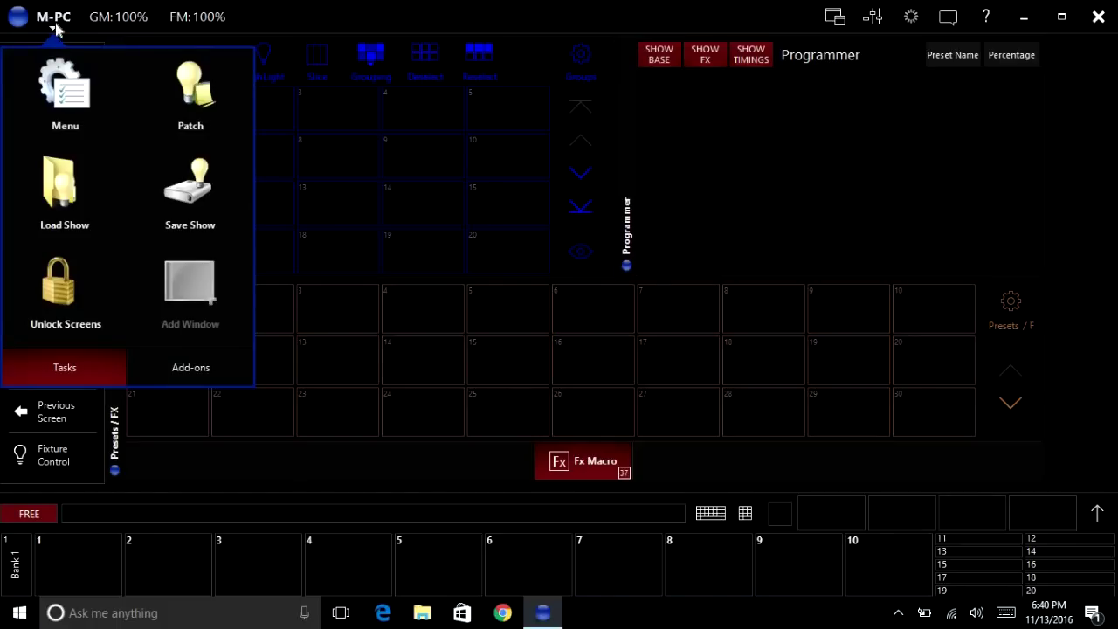
Unlock the screens and close the Fixture Center, Programmer and Presets/FX windows.
{"action": "left_click", "coordinate": [64, 286]}
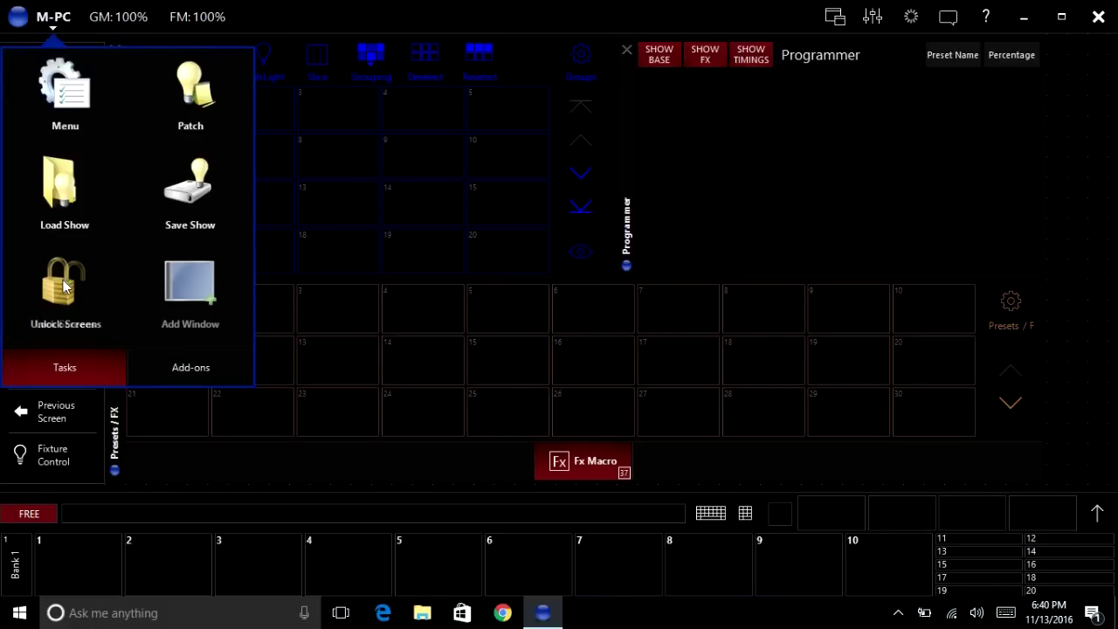
{"action": "left_click", "coordinate": [413, 17]}
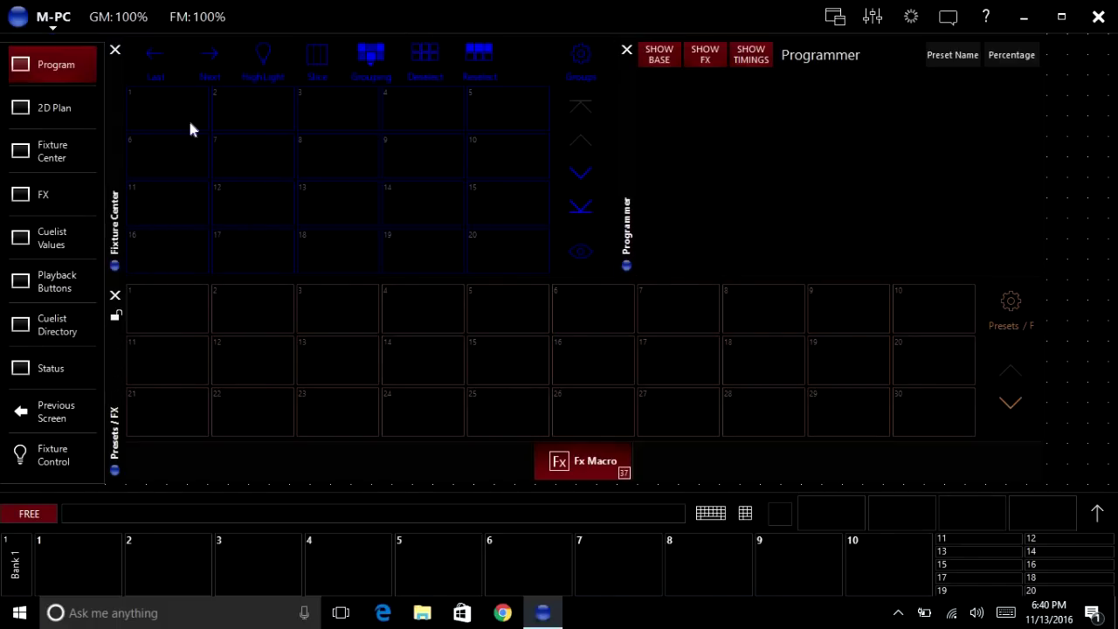
{"action": "left_click", "coordinate": [116, 51]}
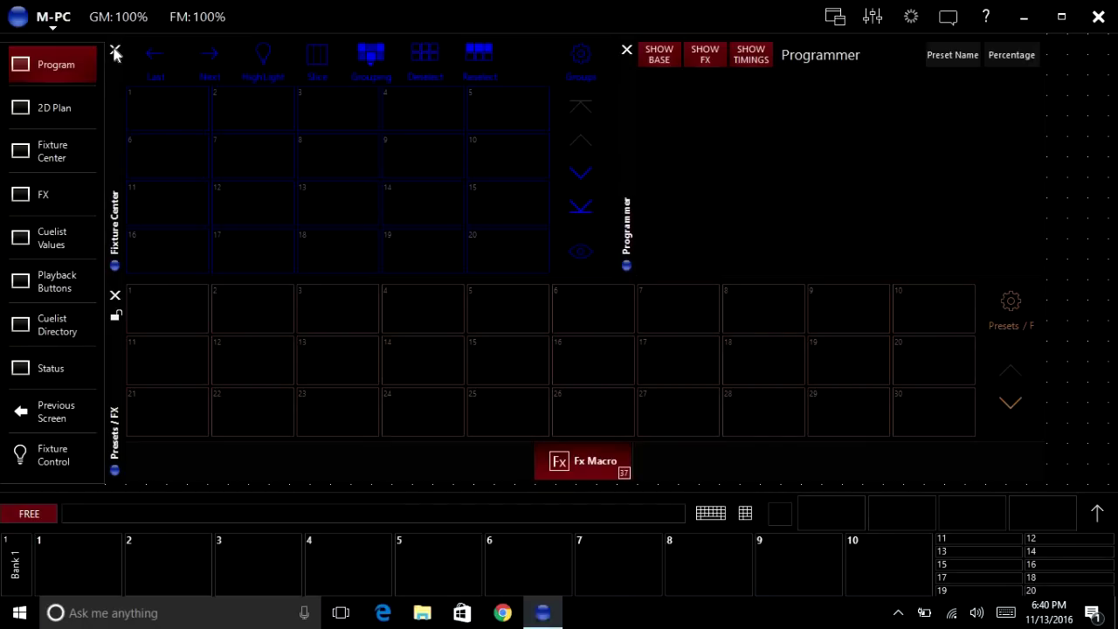
{"action": "left_click", "coordinate": [628, 52]}
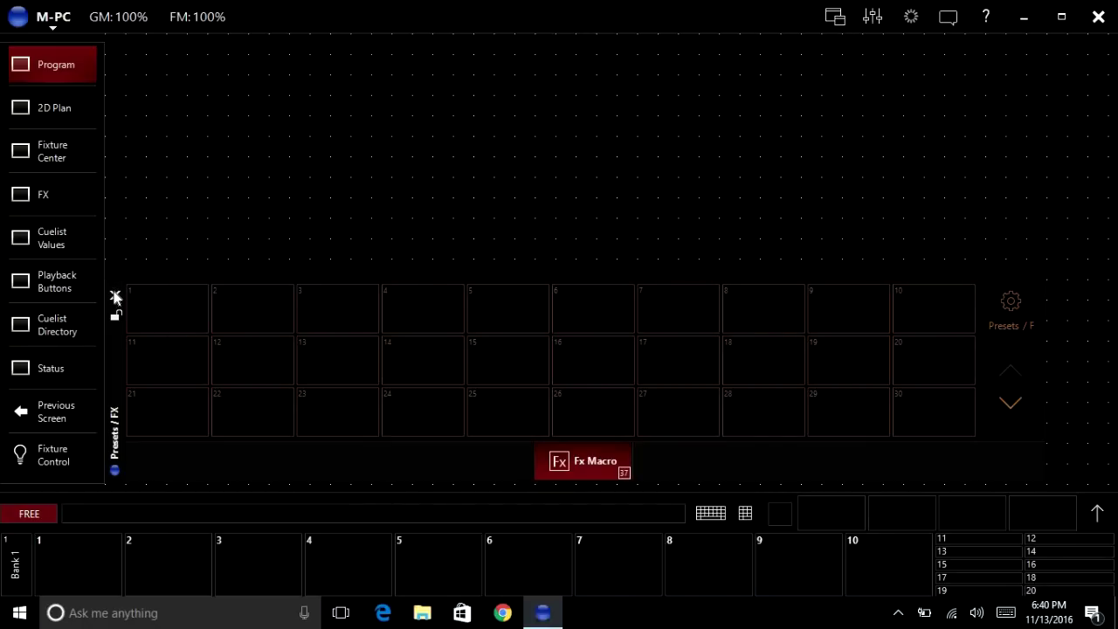
{"action": "left_click", "coordinate": [114, 296]}
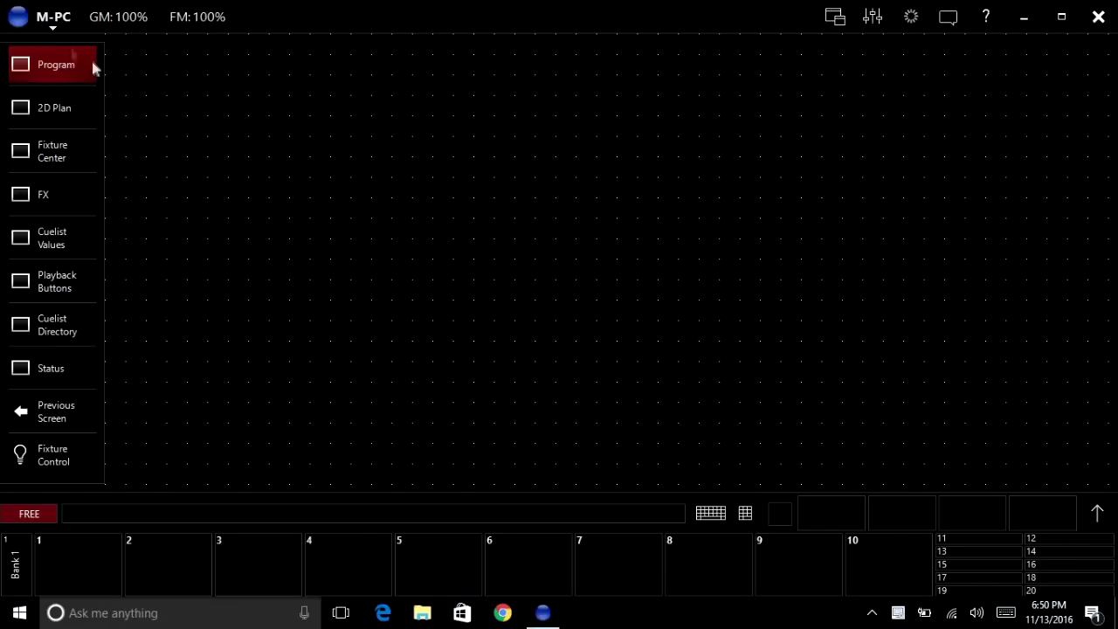
{"action": "left_click", "coordinate": [53, 21]}
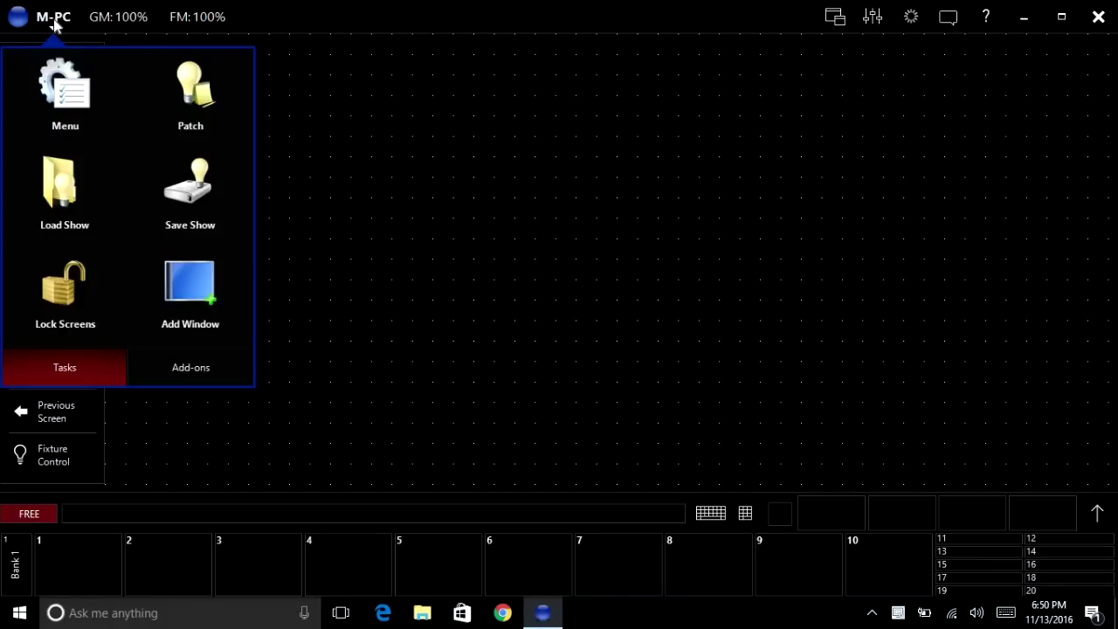
Place a Playback Buttons window on the Program screen, then narrow and reposition it.
{"action": "left_click", "coordinate": [189, 286]}
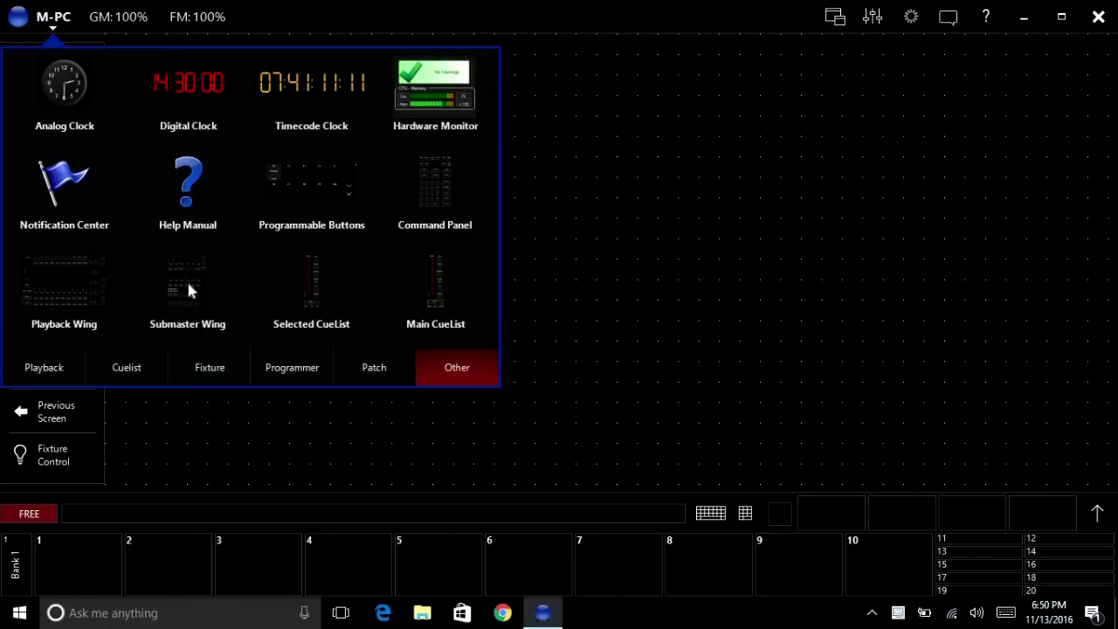
{"action": "left_click", "coordinate": [46, 368]}
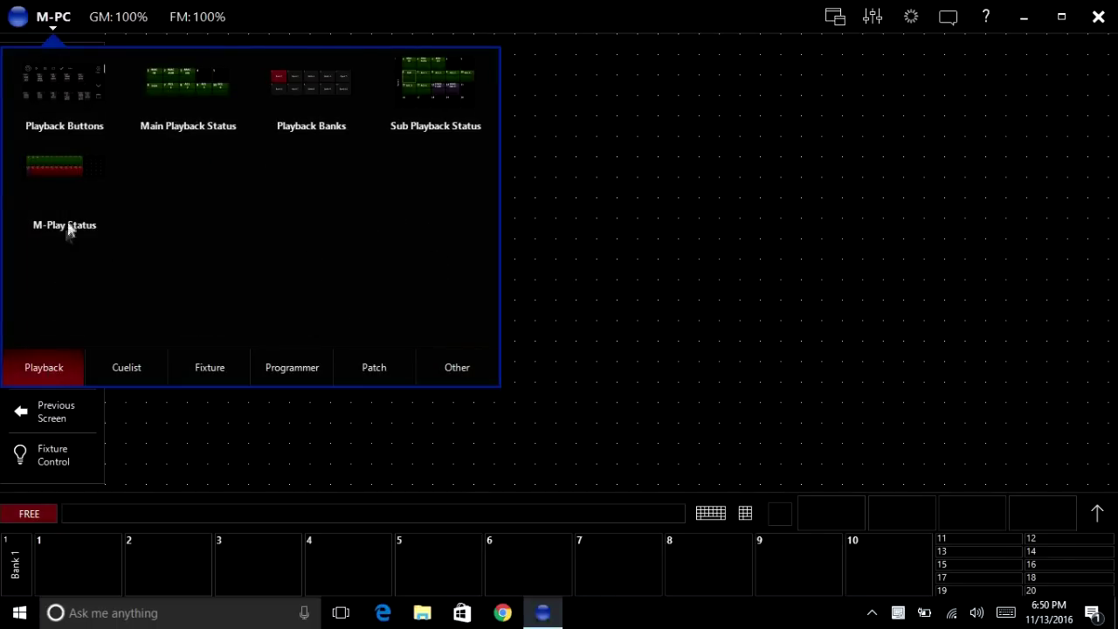
{"action": "left_click", "coordinate": [68, 88]}
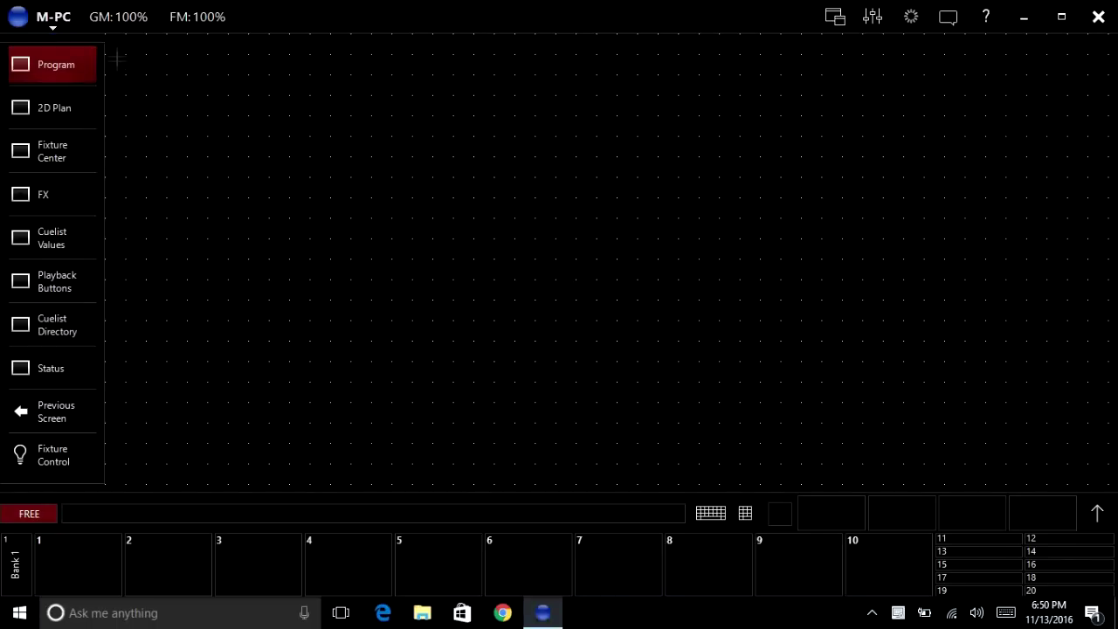
{"action": "left_click", "coordinate": [108, 40]}
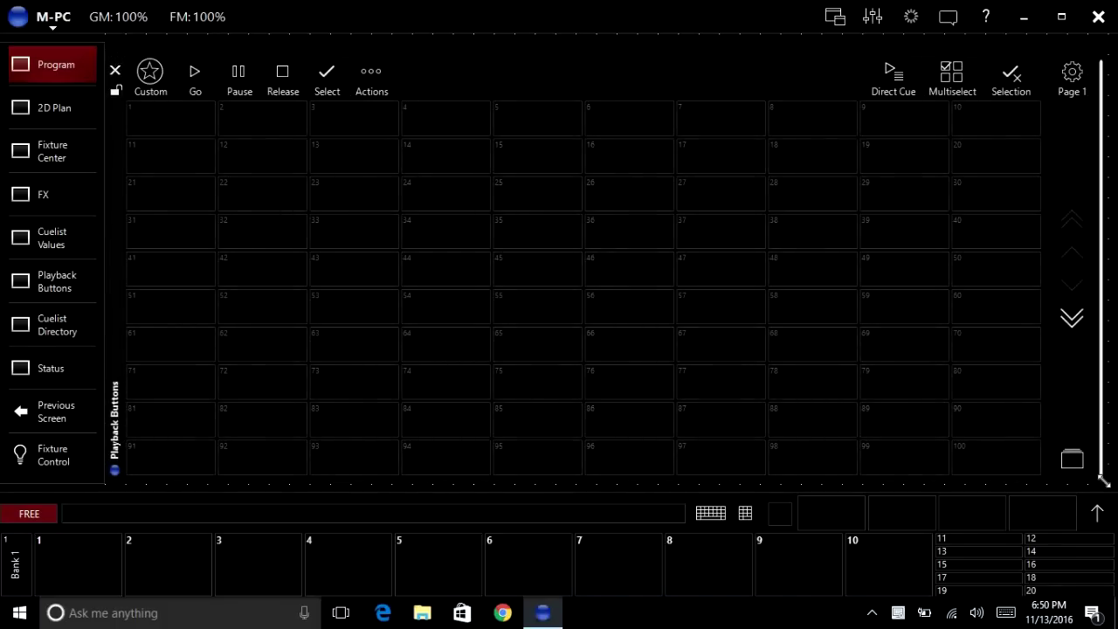
{"action": "left_click_drag", "start_coordinate": [1103, 485], "coordinate": [804, 491]}
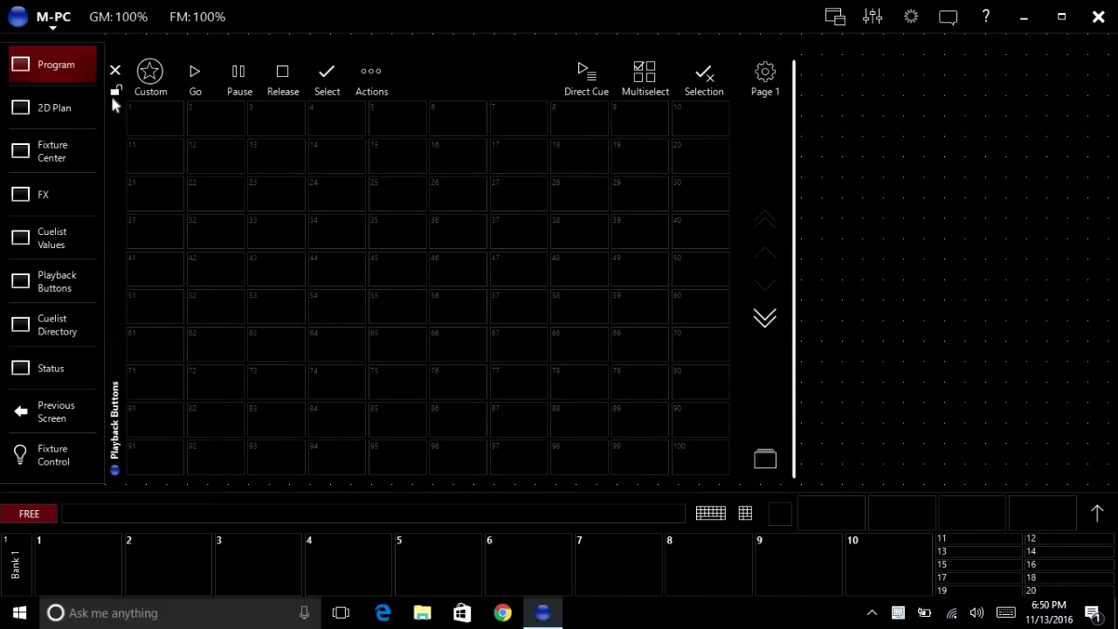
{"action": "left_click_drag", "start_coordinate": [114, 113], "coordinate": [114, 93]}
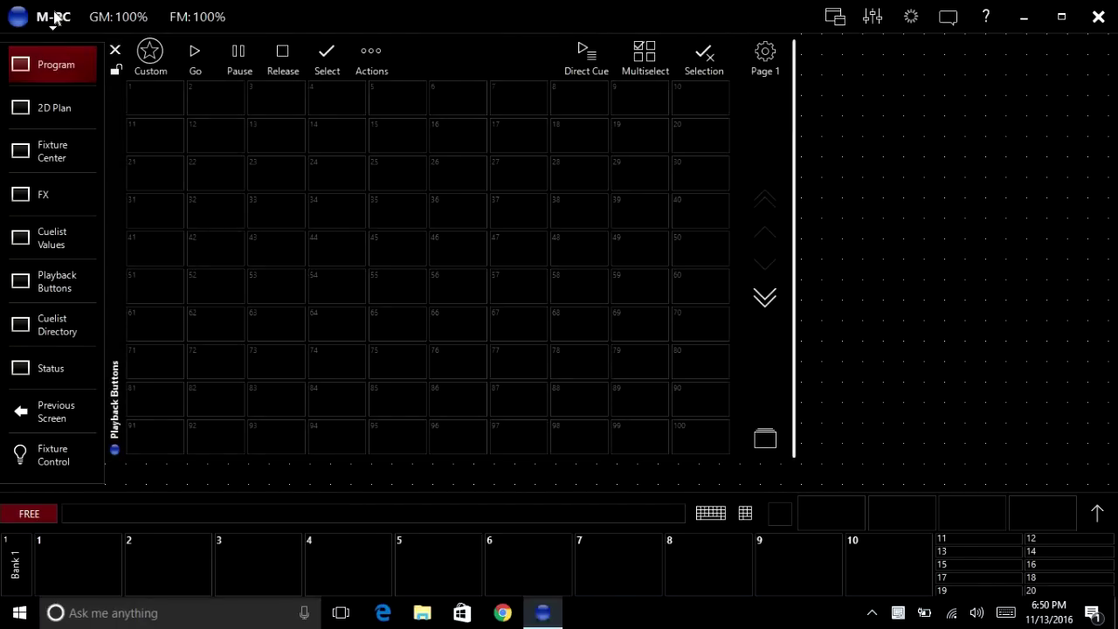
Add a Command Panel in the empty right area and widen the Playback Buttons grid toward it.
{"action": "left_click", "coordinate": [54, 17]}
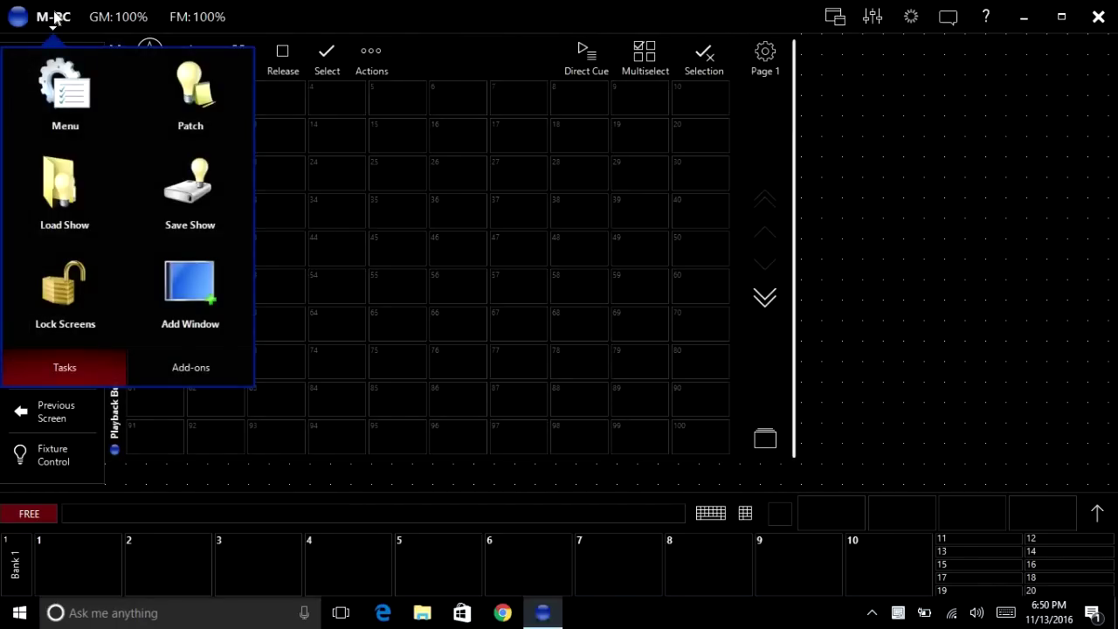
{"action": "left_click", "coordinate": [191, 297]}
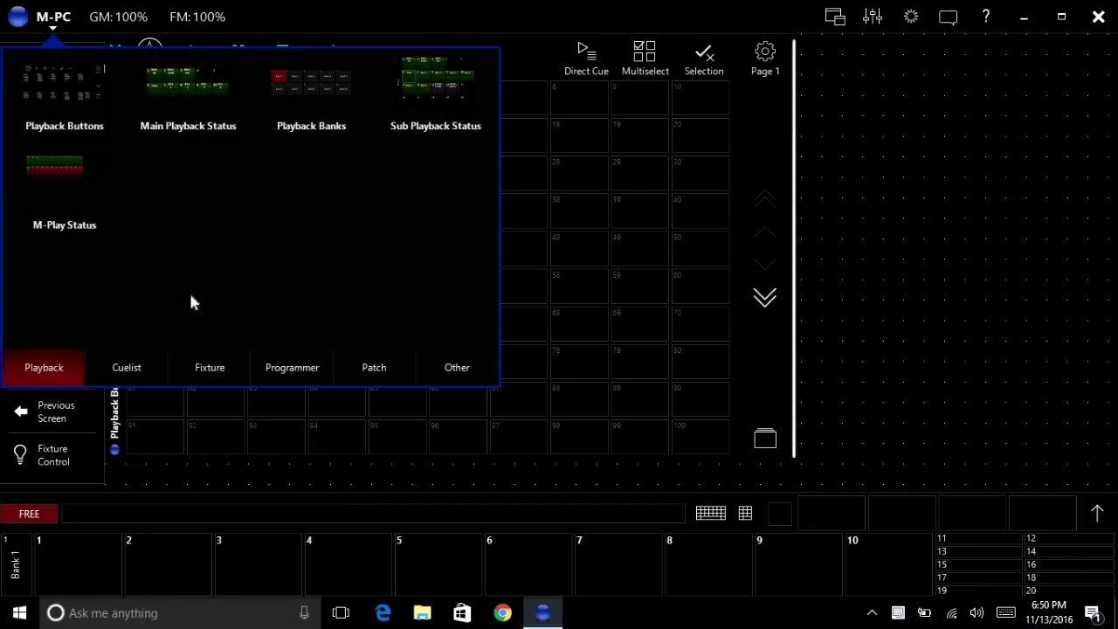
{"action": "left_click", "coordinate": [461, 367]}
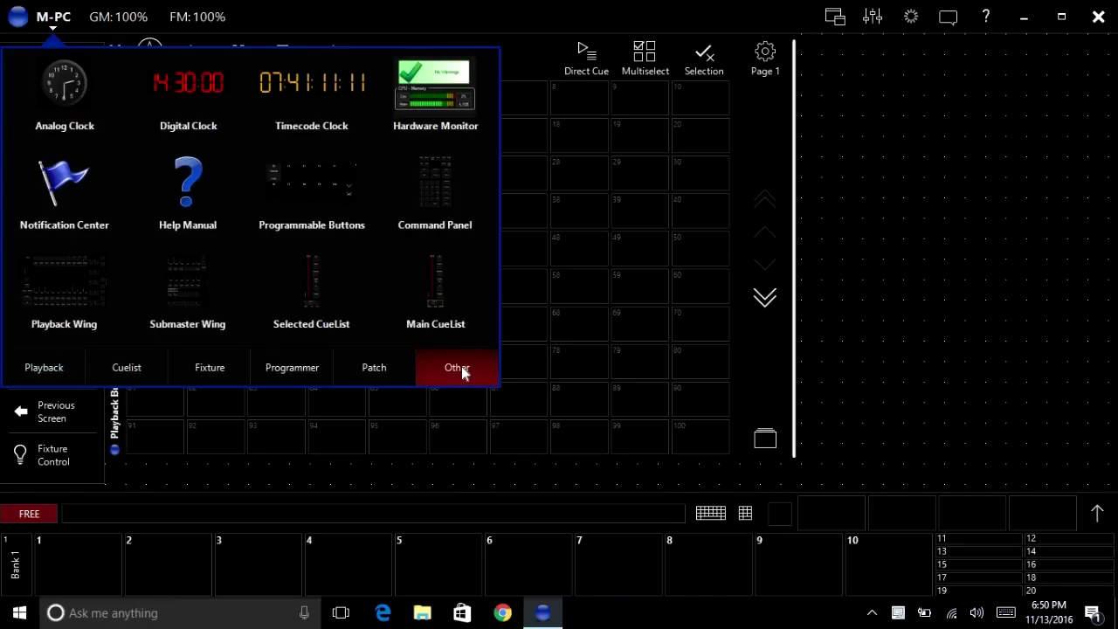
{"action": "left_click_drag", "start_coordinate": [434, 186], "coordinate": [813, 70]}
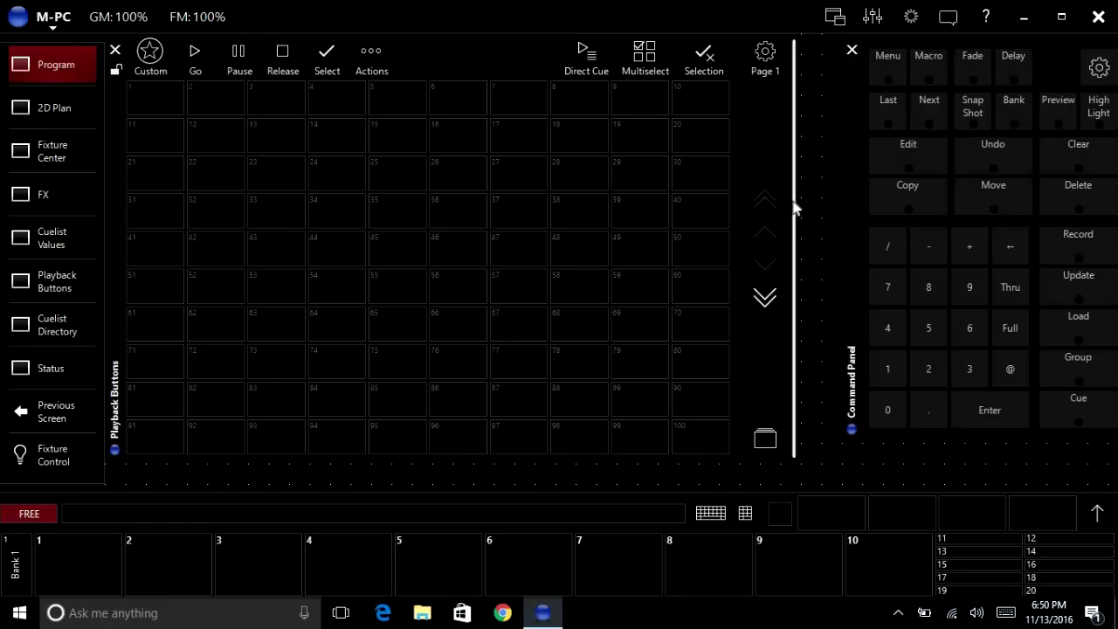
{"action": "left_click_drag", "start_coordinate": [798, 199], "coordinate": [846, 207]}
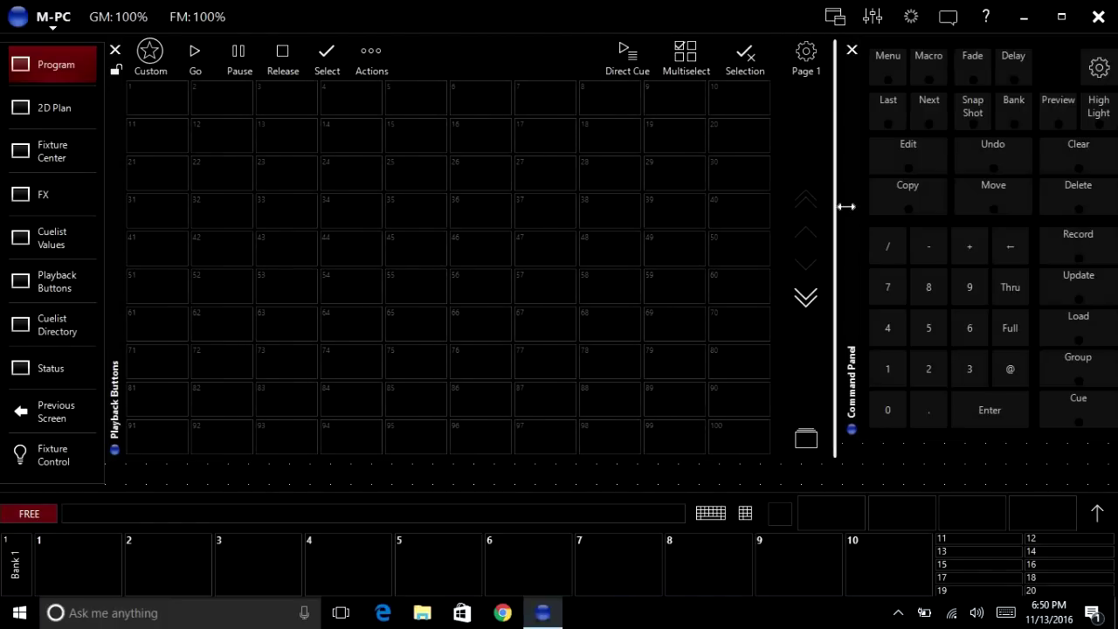
Open and close the Command Panel's floating command keypad.
{"action": "left_click", "coordinate": [745, 515]}
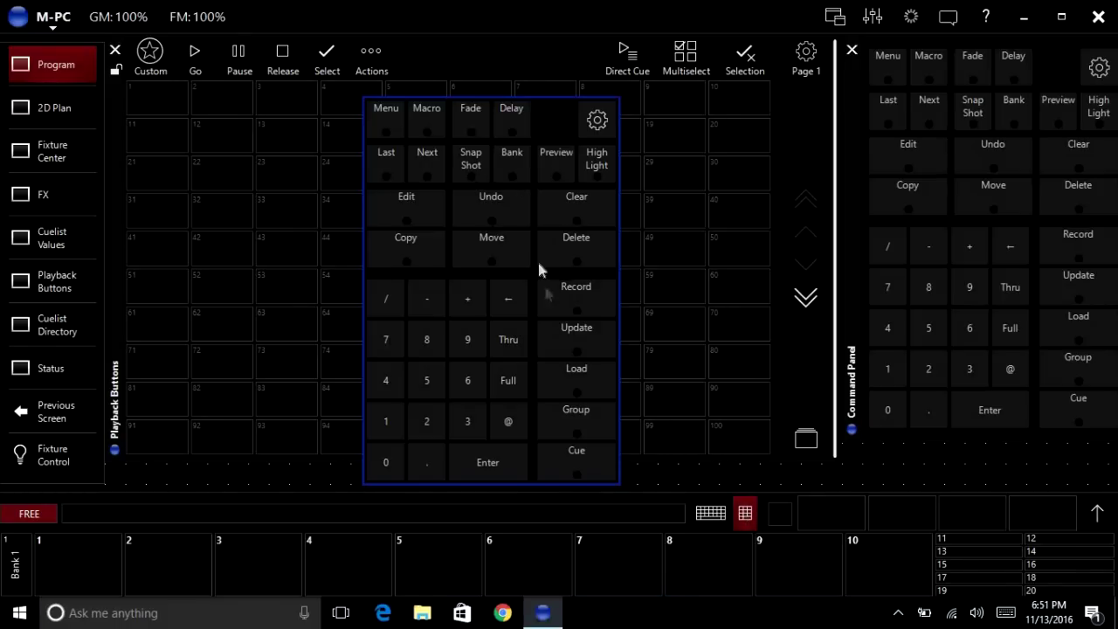
{"action": "left_click", "coordinate": [744, 515]}
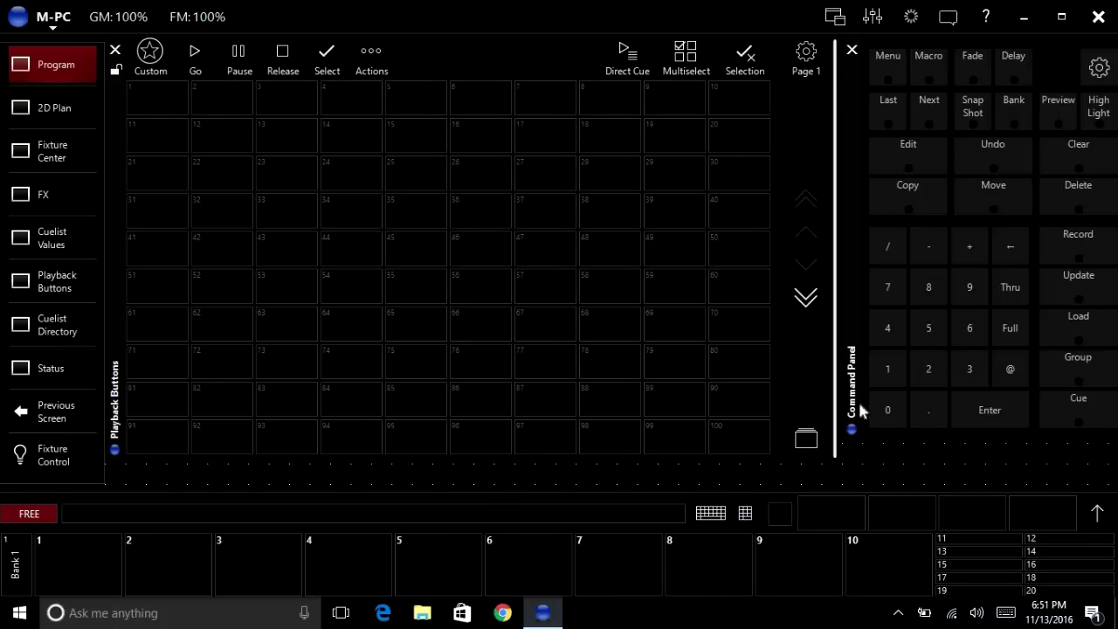
{"action": "left_click", "coordinate": [50, 24]}
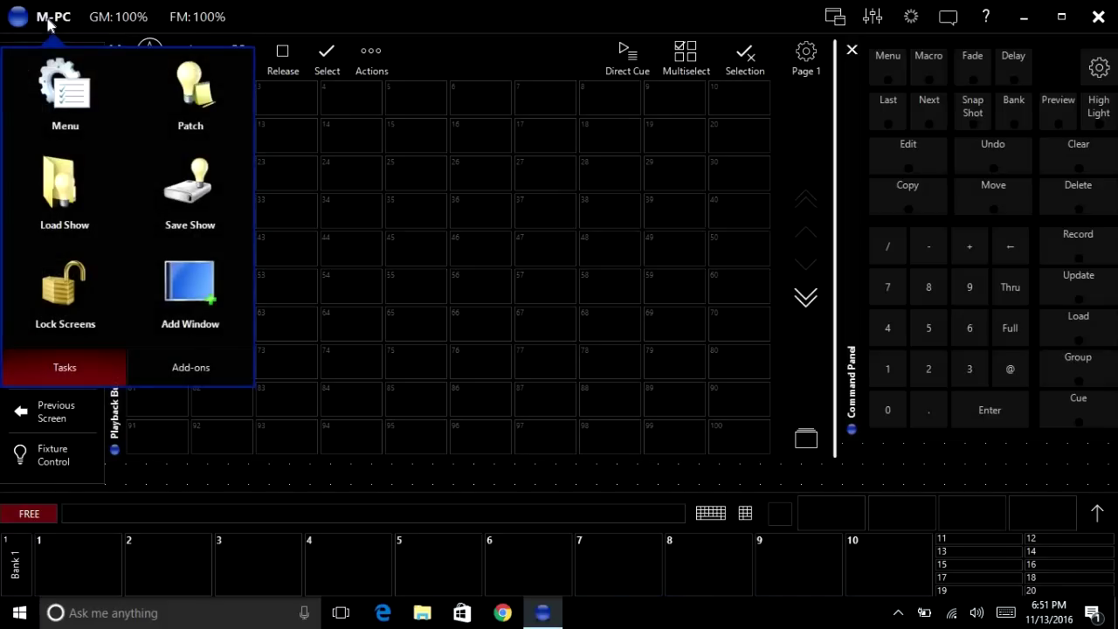
Add a Playback Wing, shrink Playback Buttons to four rows, and move the wing up.
{"action": "left_click", "coordinate": [193, 295]}
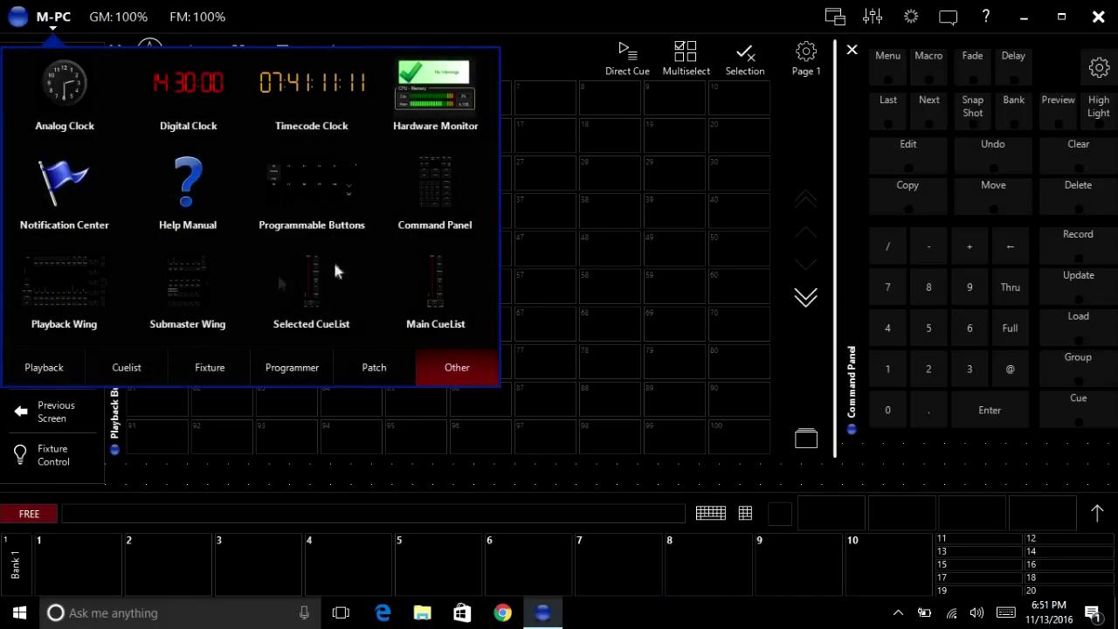
{"action": "left_click", "coordinate": [68, 298]}
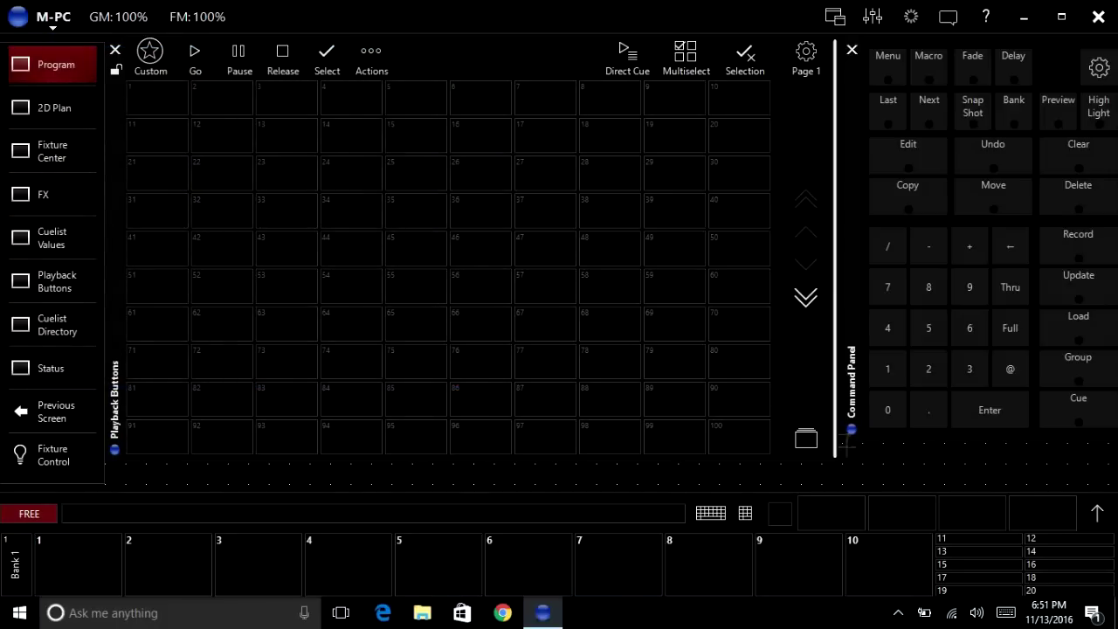
{"action": "left_click", "coordinate": [860, 467]}
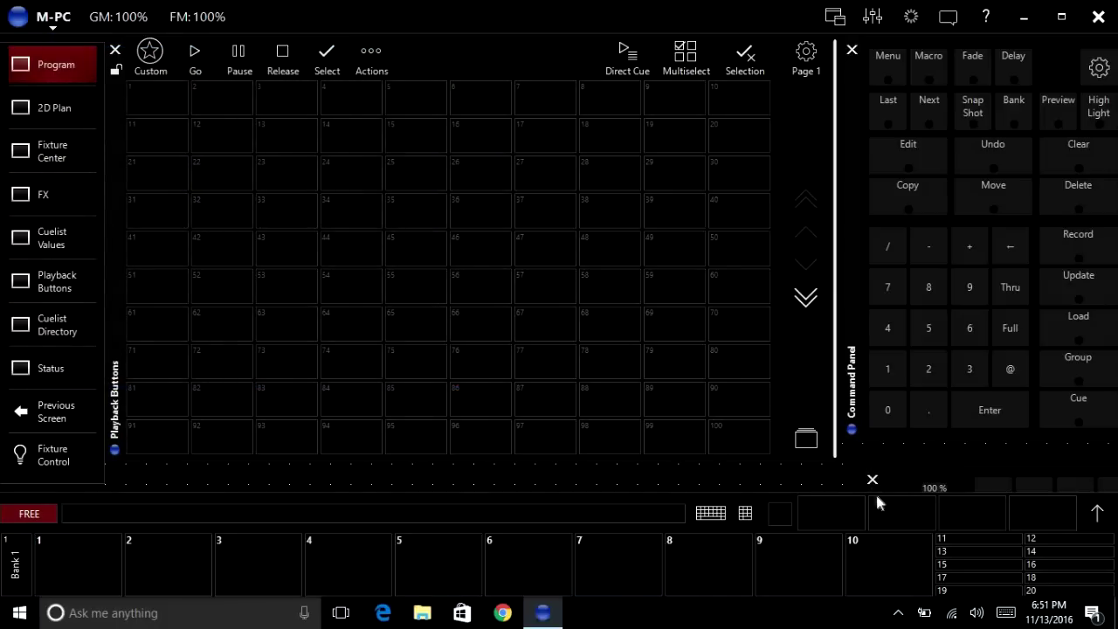
{"action": "left_click_drag", "start_coordinate": [839, 460], "coordinate": [612, 277]}
{"action": "left_click_drag", "start_coordinate": [878, 489], "coordinate": [196, 98]}
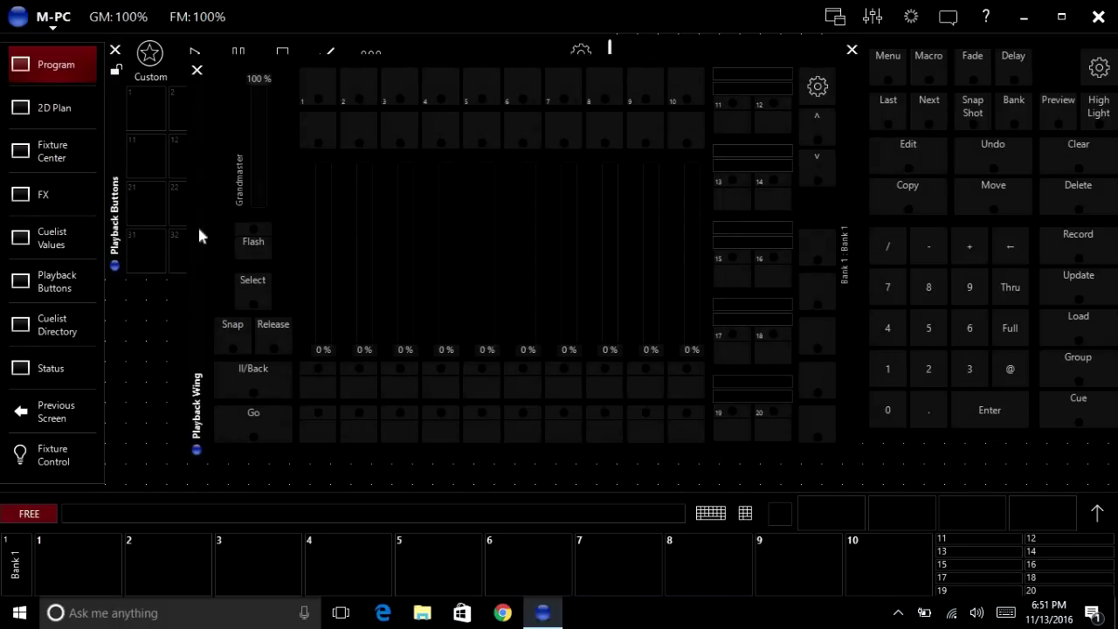
Test the Playback Wing faders 1–4, raising fader 3 to 100% and returning others to 0%.
{"action": "left_click_drag", "start_coordinate": [326, 255], "coordinate": [327, 401]}
{"action": "left_click_drag", "start_coordinate": [367, 354], "coordinate": [398, 402]}
{"action": "left_click_drag", "start_coordinate": [407, 348], "coordinate": [327, 362]}
{"action": "left_click_drag", "start_coordinate": [324, 314], "coordinate": [406, 349]}
{"action": "left_click_drag", "start_coordinate": [446, 350], "coordinate": [568, 350]}
{"action": "mouse_move", "coordinate": [323, 349]}
{"action": "left_mouse_down"}
{"action": "mouse_move", "coordinate": [323, 163]}
{"action": "mouse_move", "coordinate": [324, 349]}
{"action": "left_mouse_up"}
Reposition the Playback Wing slightly, then remove it with its own close control.
{"action": "left_click_drag", "start_coordinate": [197, 205], "coordinate": [213, 178]}
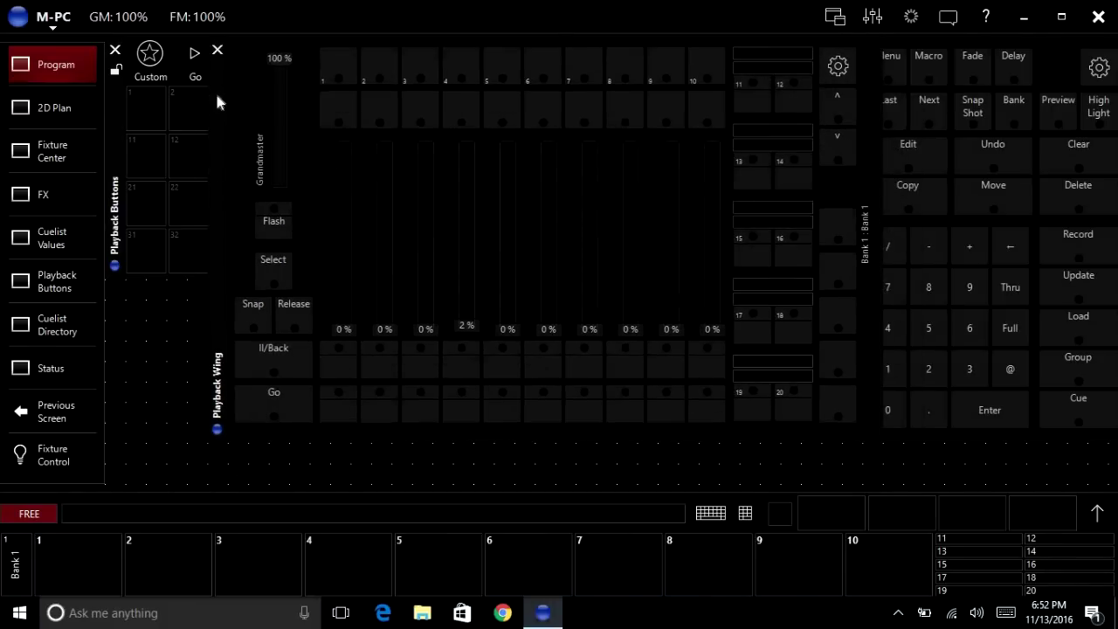
{"action": "left_click", "coordinate": [215, 130]}
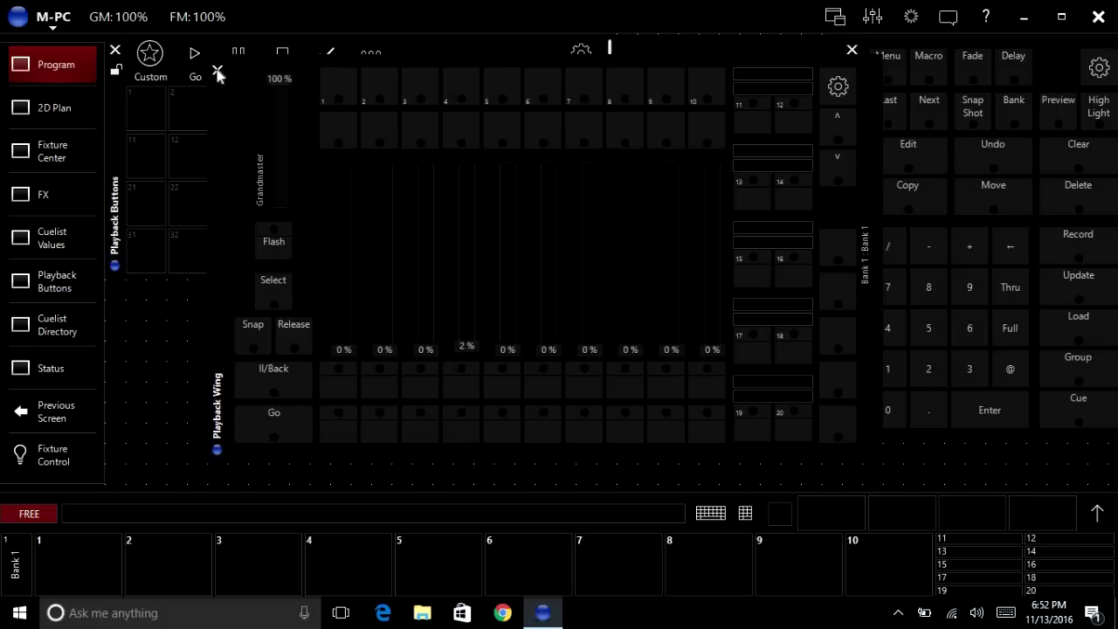
{"action": "left_click", "coordinate": [218, 71]}
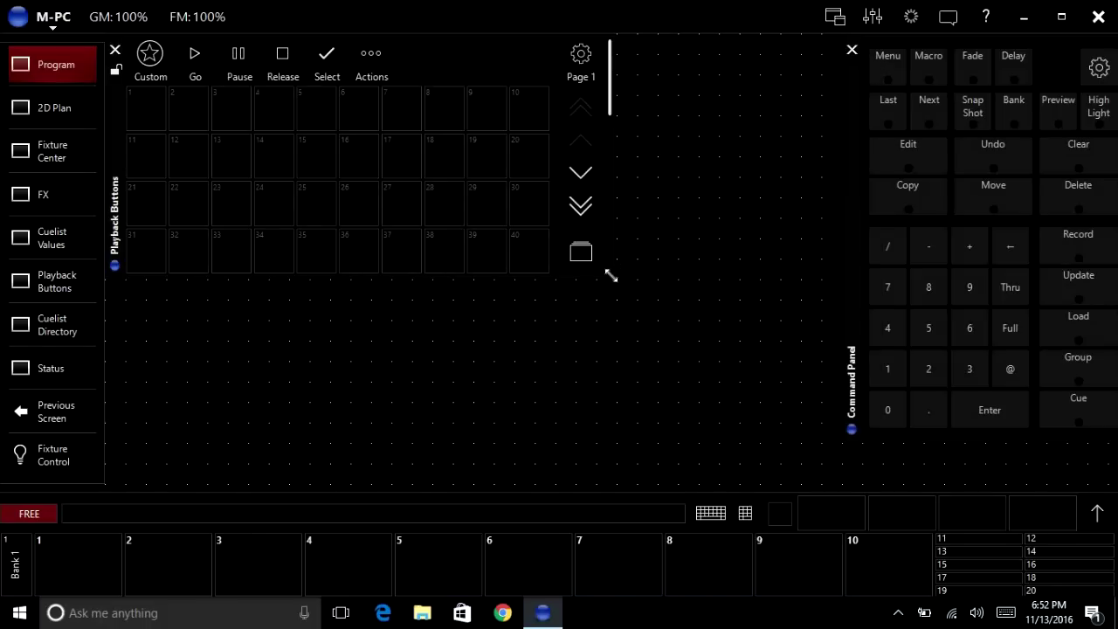
Enlarge Playback Buttons back to all 100 slots and open then close the faders window.
{"action": "left_click_drag", "start_coordinate": [611, 275], "coordinate": [847, 454]}
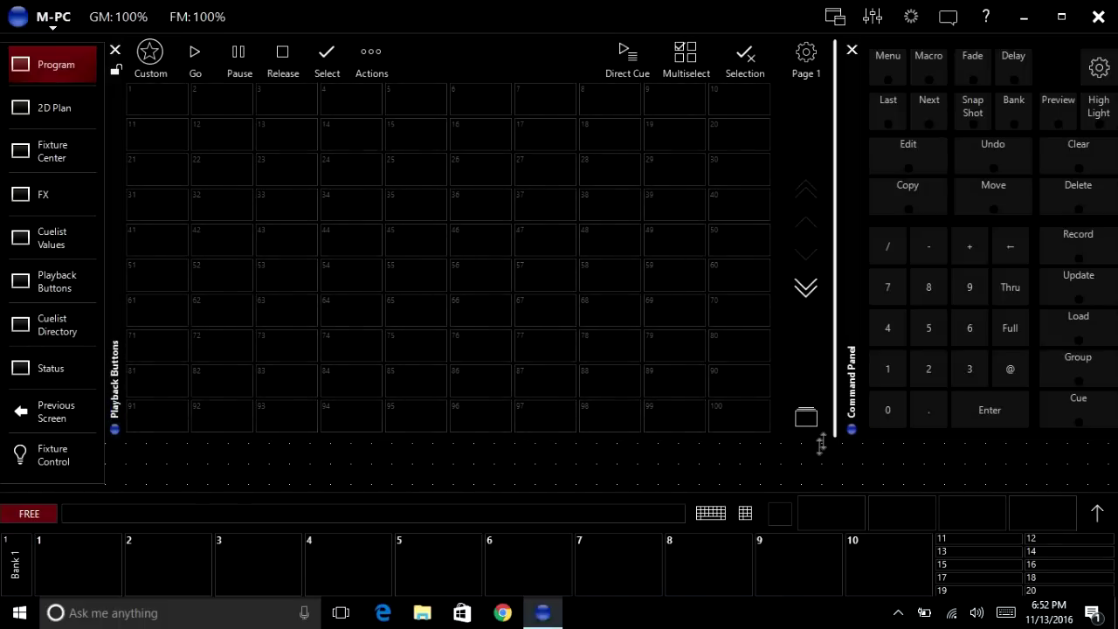
{"action": "left_click_drag", "start_coordinate": [821, 443], "coordinate": [801, 492]}
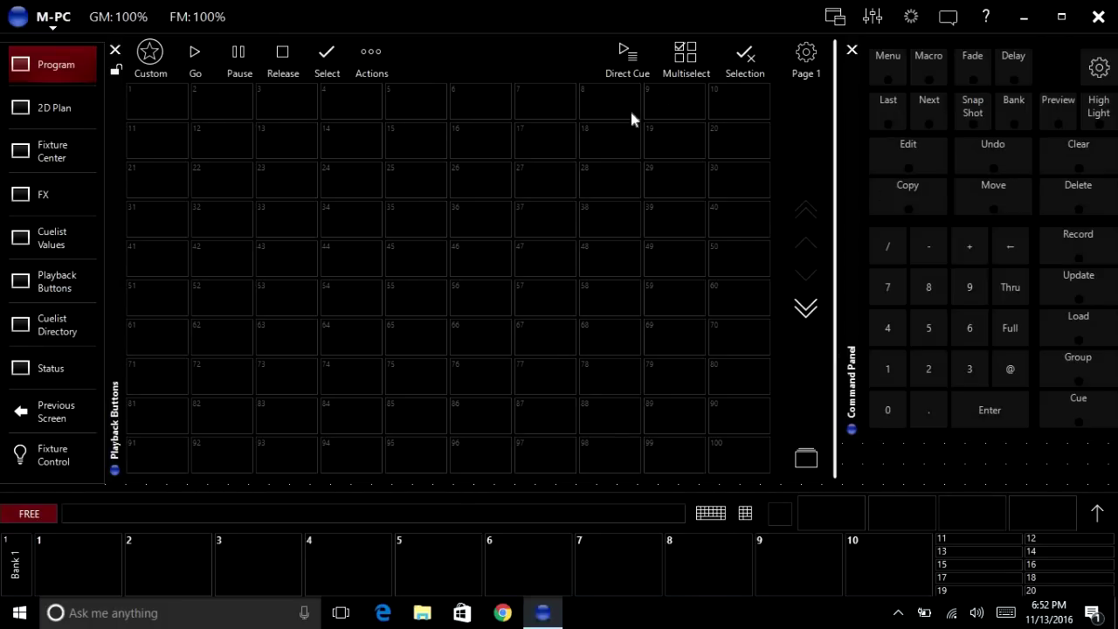
{"action": "left_click", "coordinate": [874, 18]}
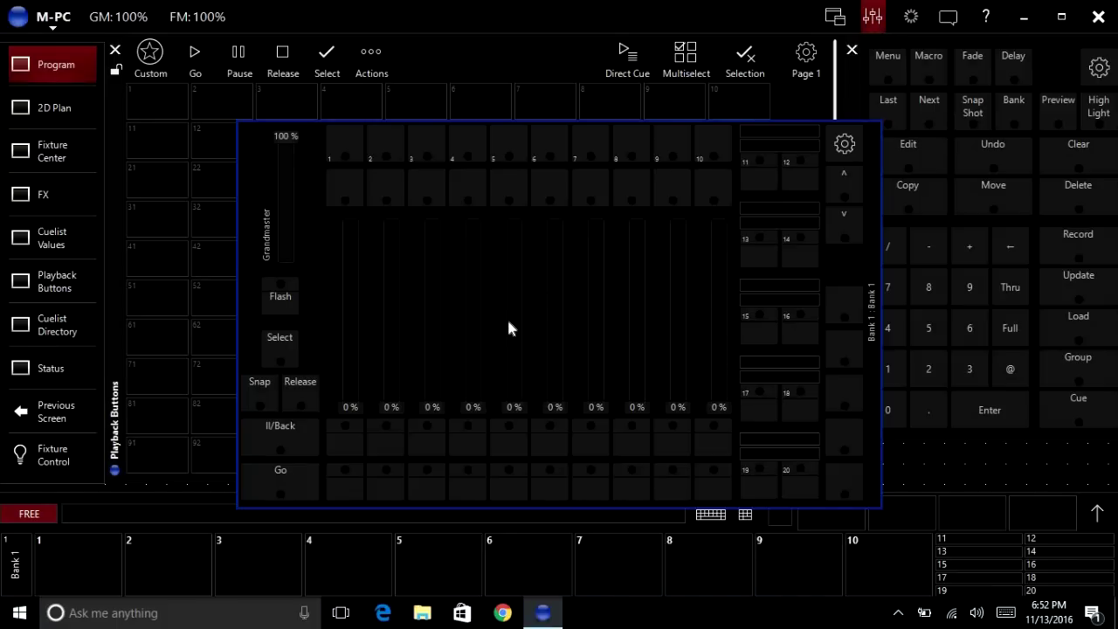
{"action": "left_click", "coordinate": [874, 17]}
Toggle the faders window again, then bring up the Program screen's Record/Delete/Rename options.
{"action": "left_click", "coordinate": [874, 18]}
{"action": "left_click", "coordinate": [873, 18]}
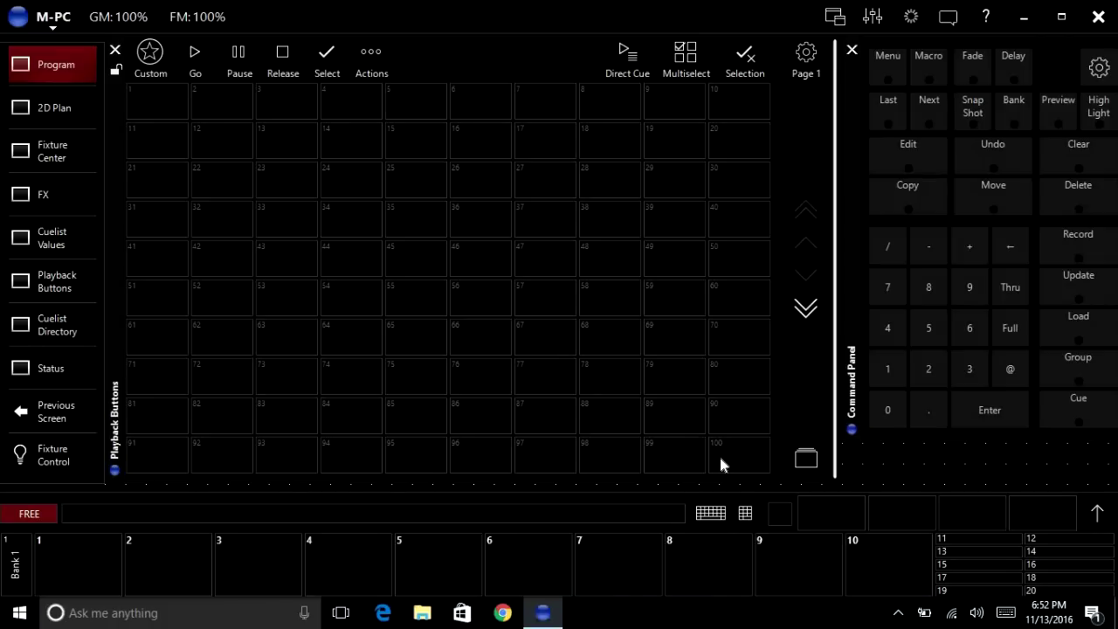
{"action": "right_click", "coordinate": [54, 65]}
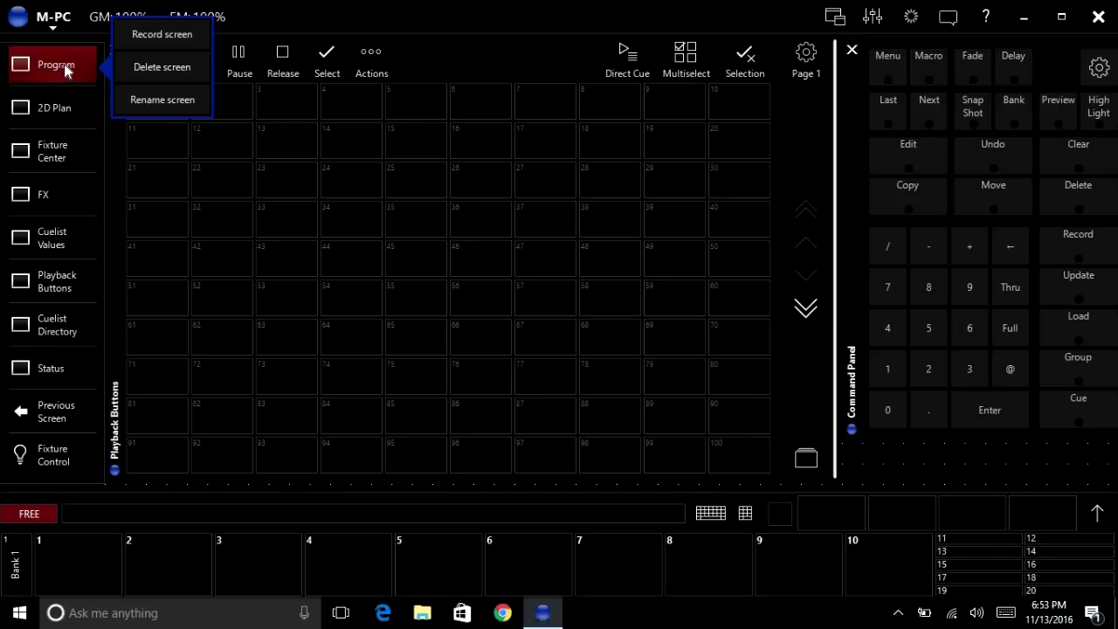
Record the current layout with Record screen, replacing the default name with 'Playback'.
{"action": "left_click", "coordinate": [146, 39]}
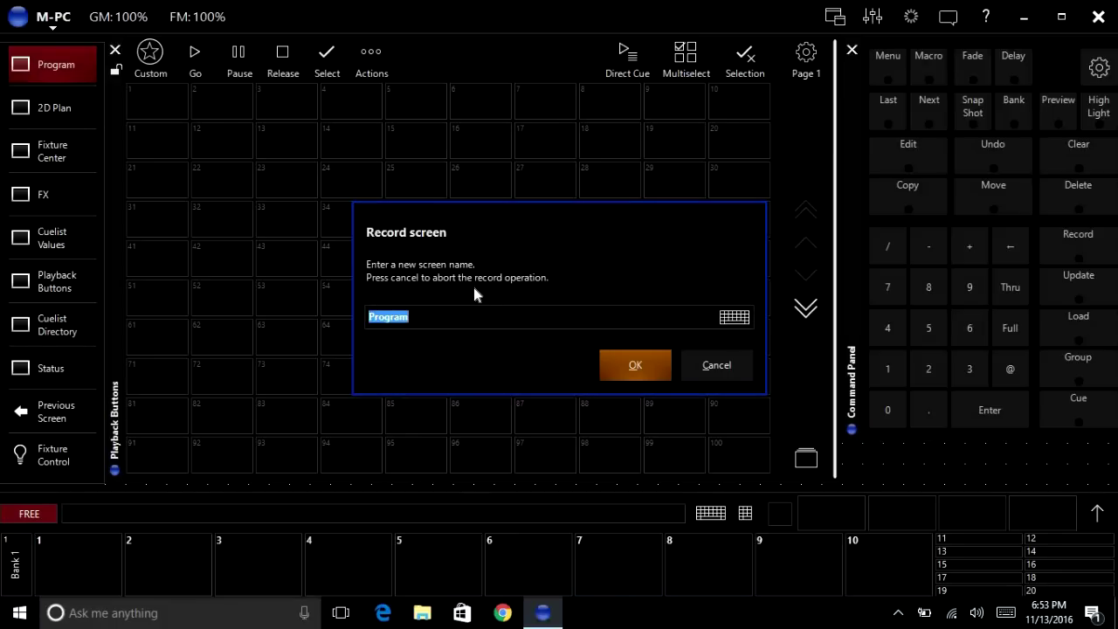
{"action": "key", "text": "BackSpace"}
{"action": "type", "text": "P"}
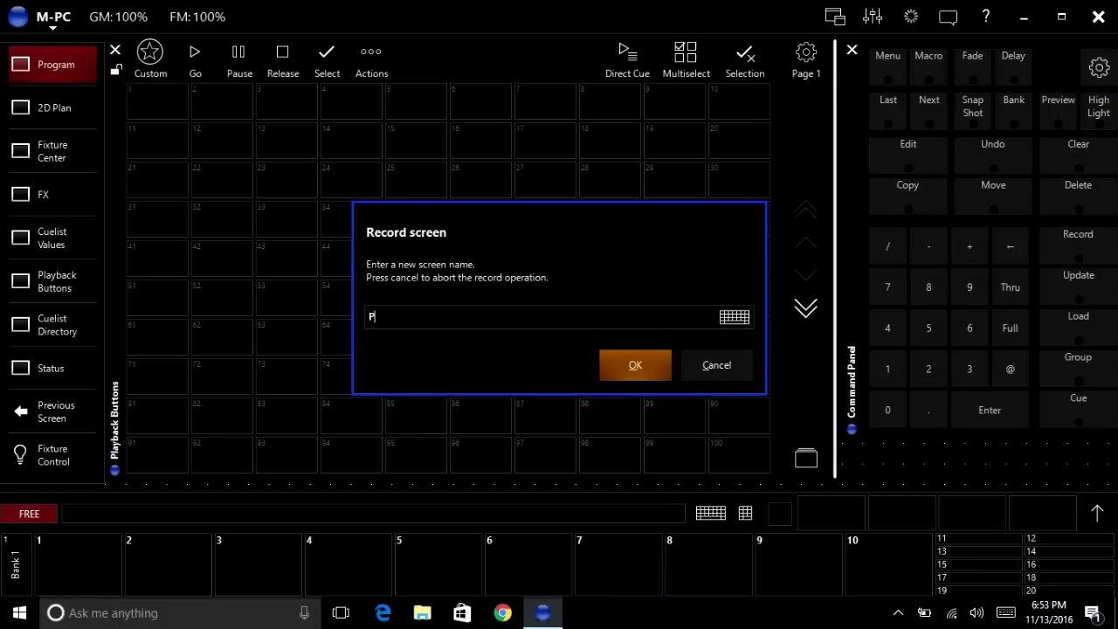
{"action": "type", "text": "layback"}
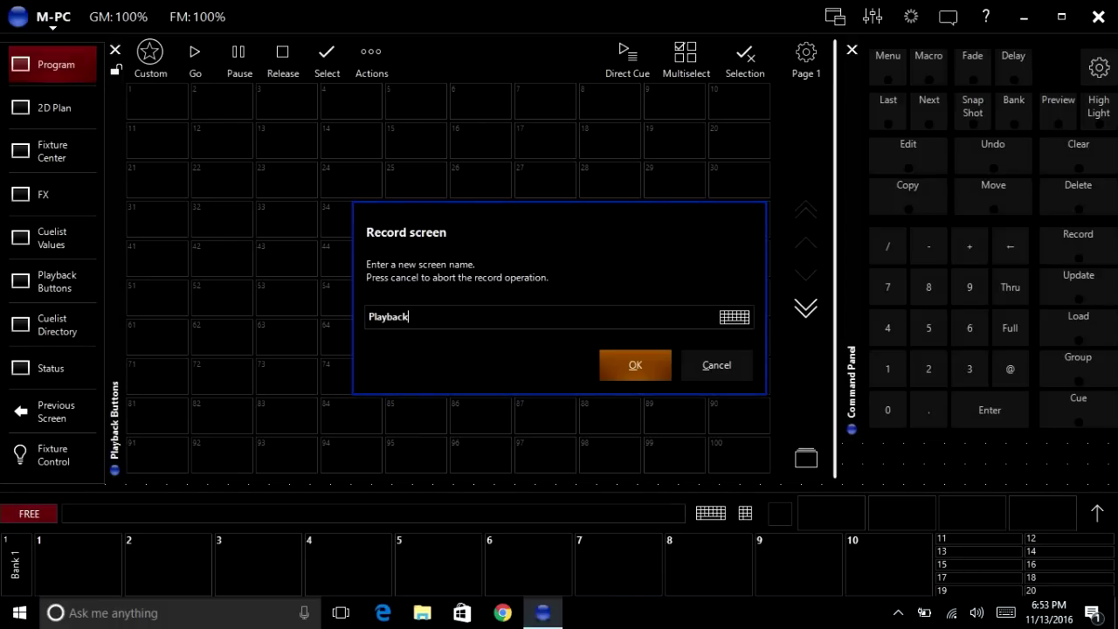
{"action": "left_click", "coordinate": [629, 369]}
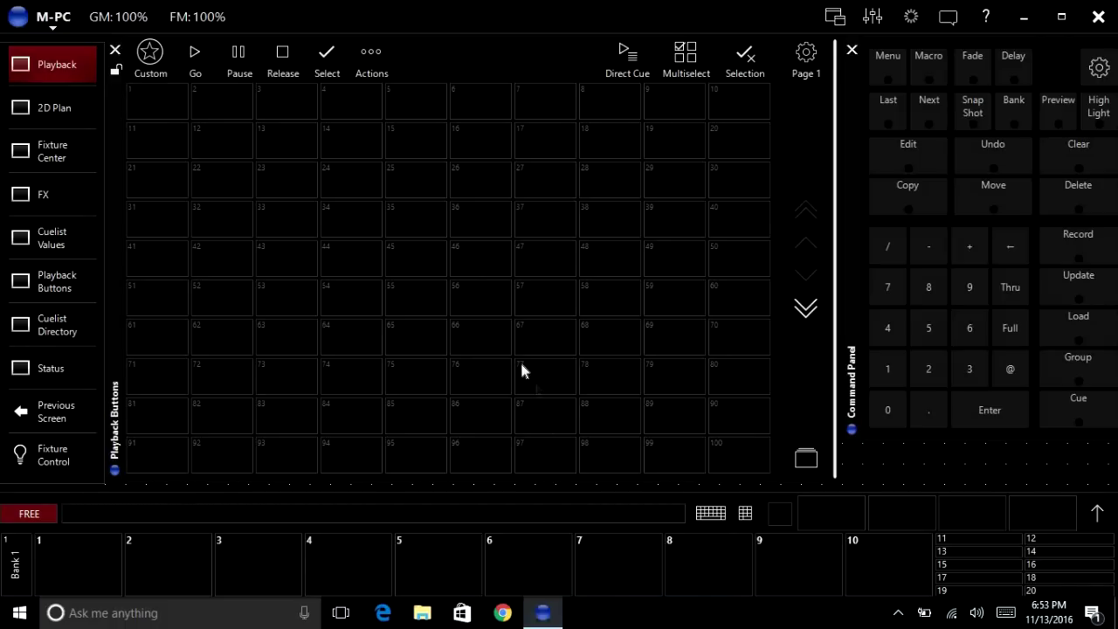
Shrink Playback Buttons to five rows, go to the 2D Plan screen and close its 2D Plan window.
{"action": "left_click_drag", "start_coordinate": [552, 478], "coordinate": [545, 310]}
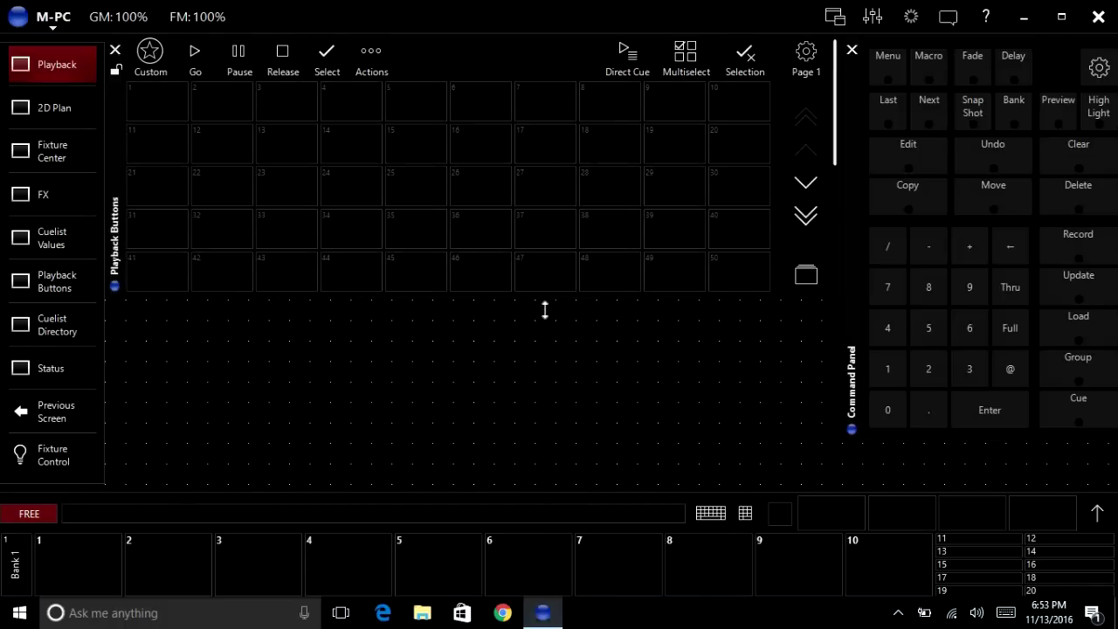
{"action": "left_click", "coordinate": [69, 109]}
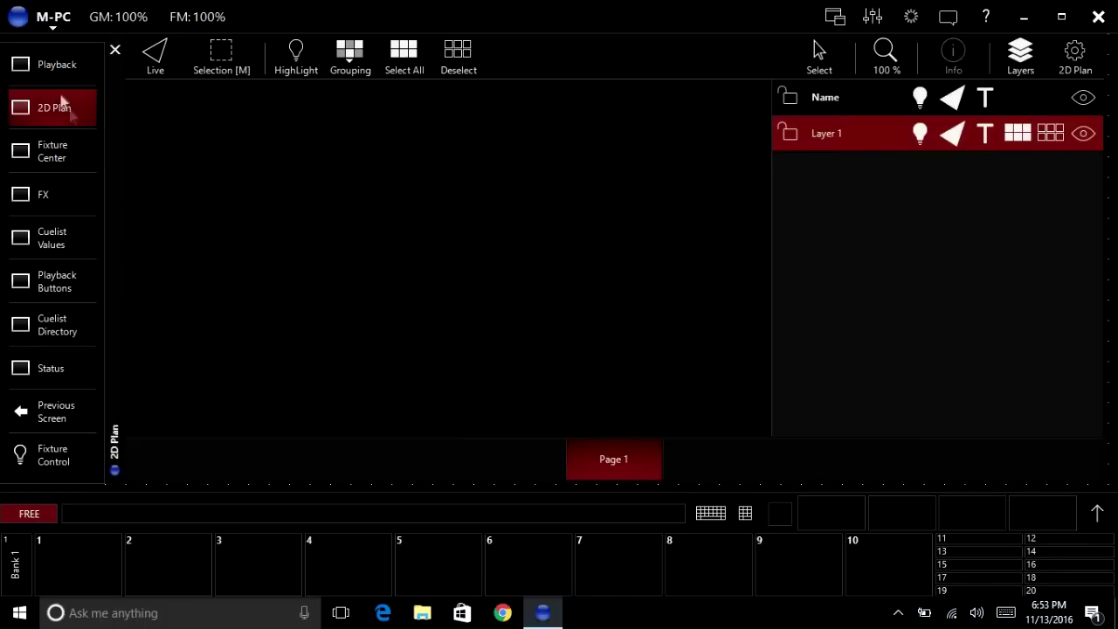
{"action": "left_click", "coordinate": [41, 64]}
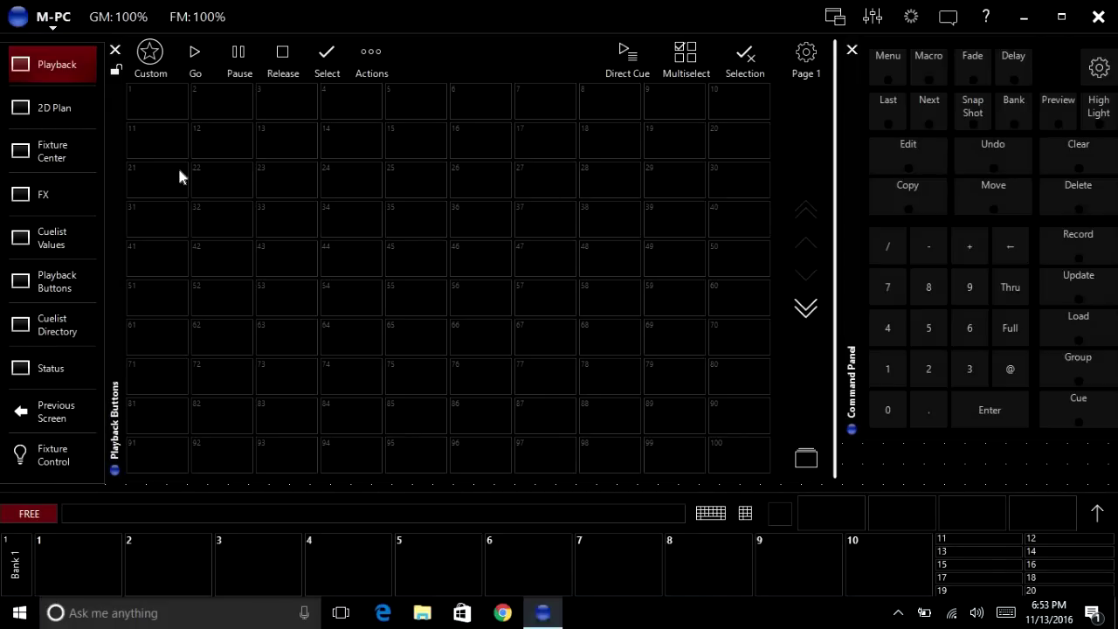
{"action": "left_click", "coordinate": [50, 112]}
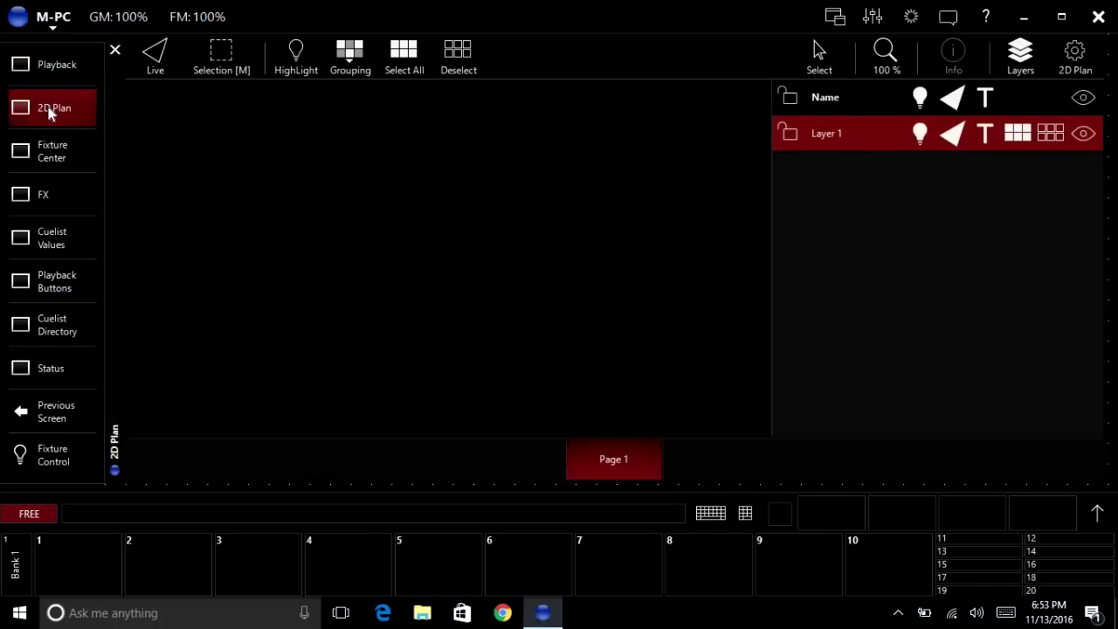
{"action": "left_click", "coordinate": [116, 52]}
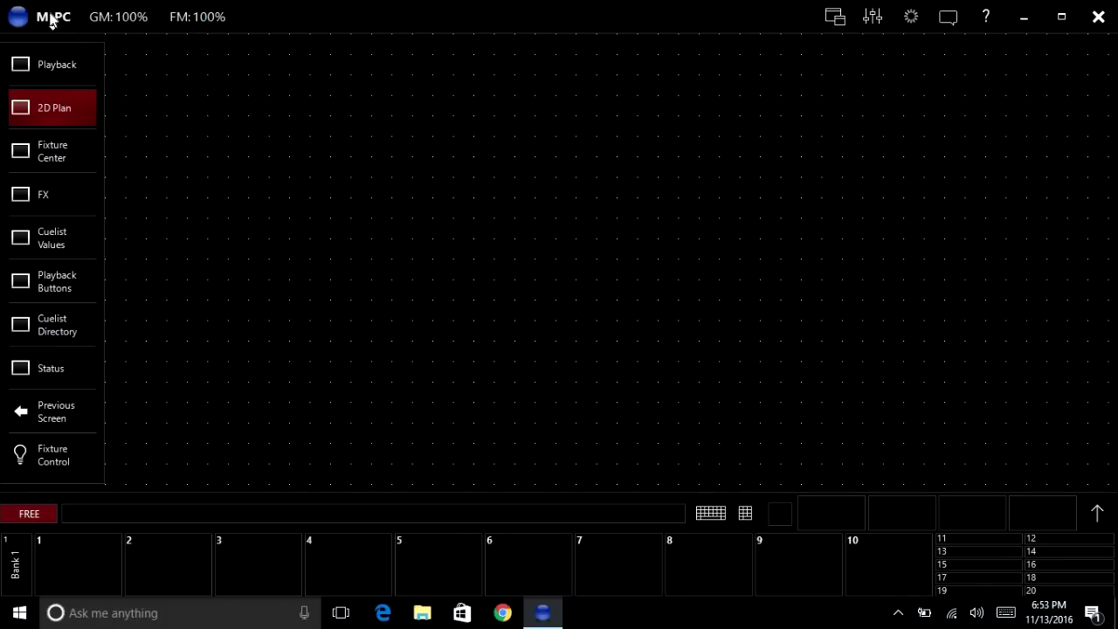
Add a Fixtures (Fixture Center) view from the fixture-related window types.
{"action": "left_click", "coordinate": [49, 18]}
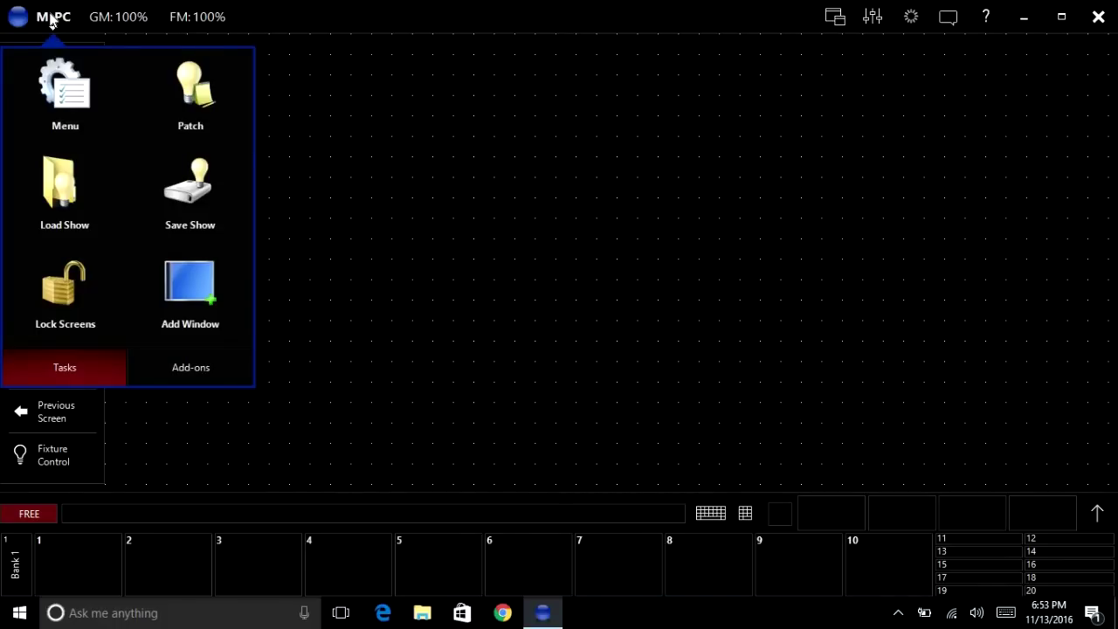
{"action": "left_click", "coordinate": [188, 291]}
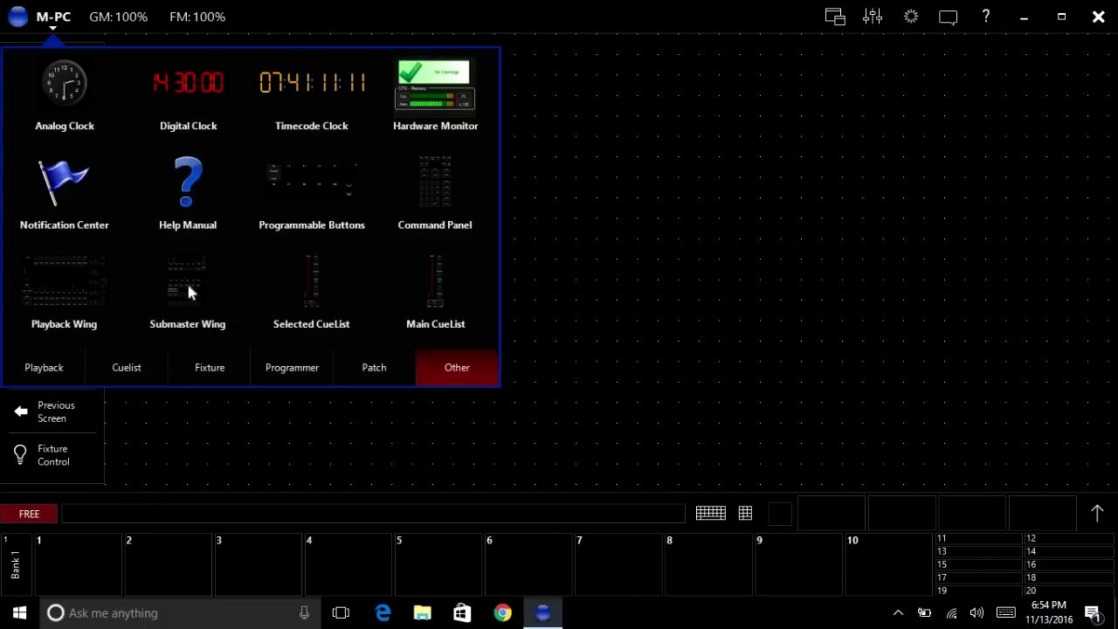
{"action": "left_click", "coordinate": [298, 373]}
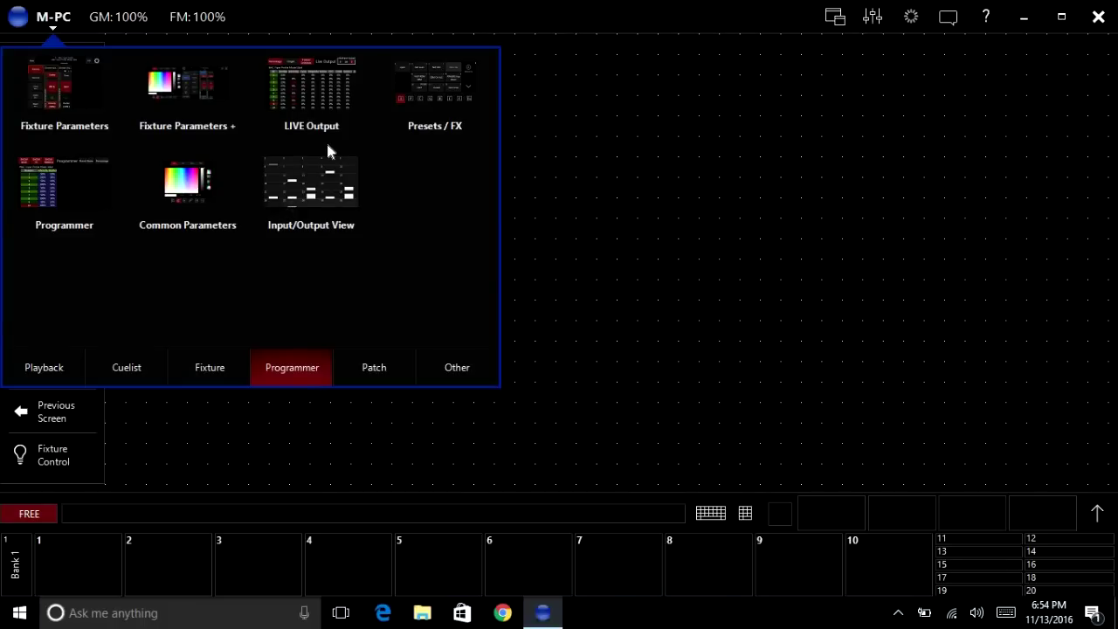
{"action": "left_click", "coordinate": [202, 368]}
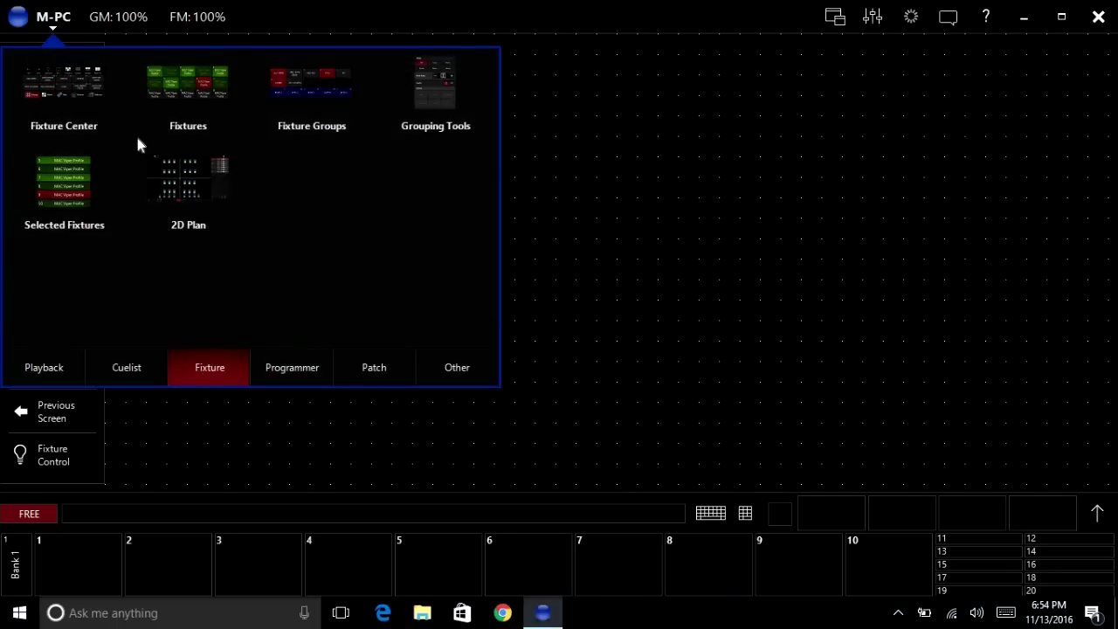
{"action": "left_click", "coordinate": [182, 80]}
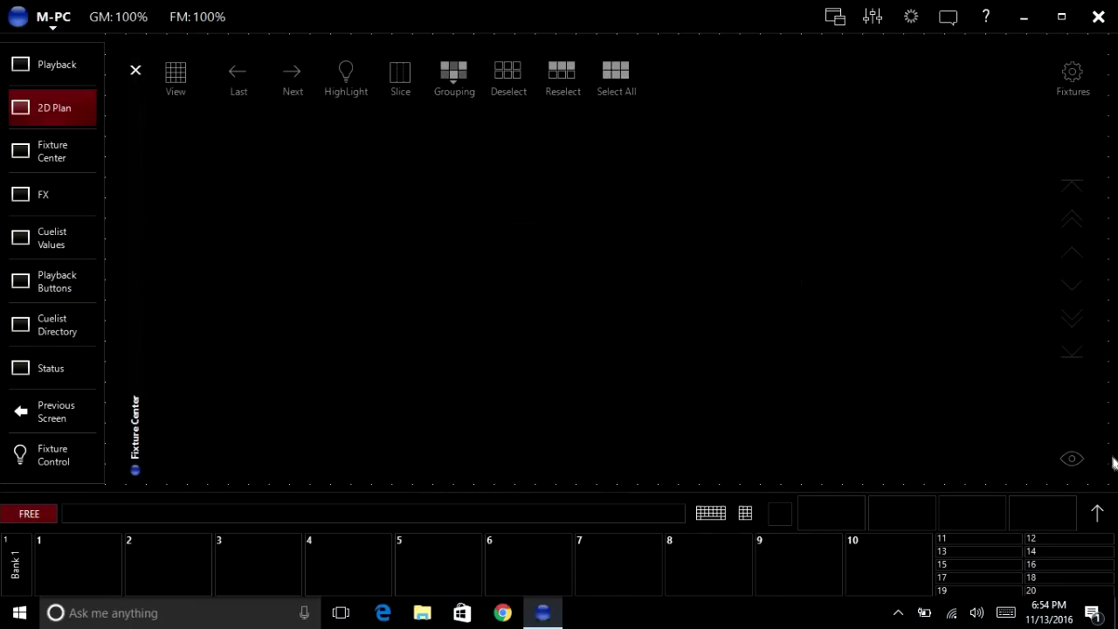
Shrink the Fixture Center view, move it to the top-left, and make it taller.
{"action": "left_click_drag", "start_coordinate": [1103, 479], "coordinate": [599, 353]}
{"action": "left_click_drag", "start_coordinate": [135, 140], "coordinate": [112, 117]}
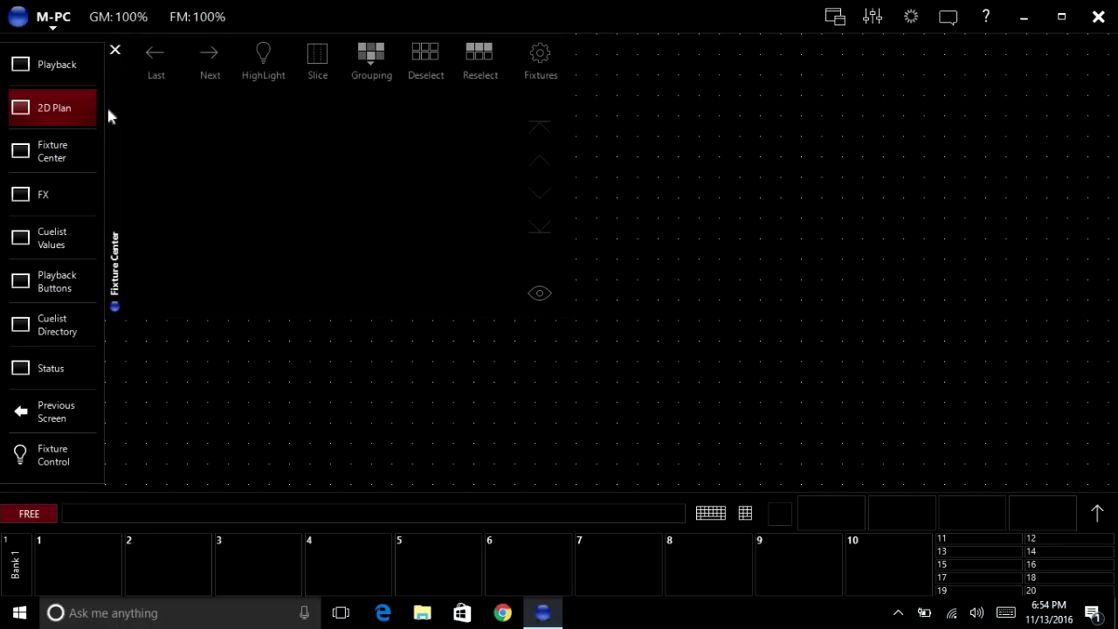
{"action": "left_click_drag", "start_coordinate": [572, 312], "coordinate": [532, 489]}
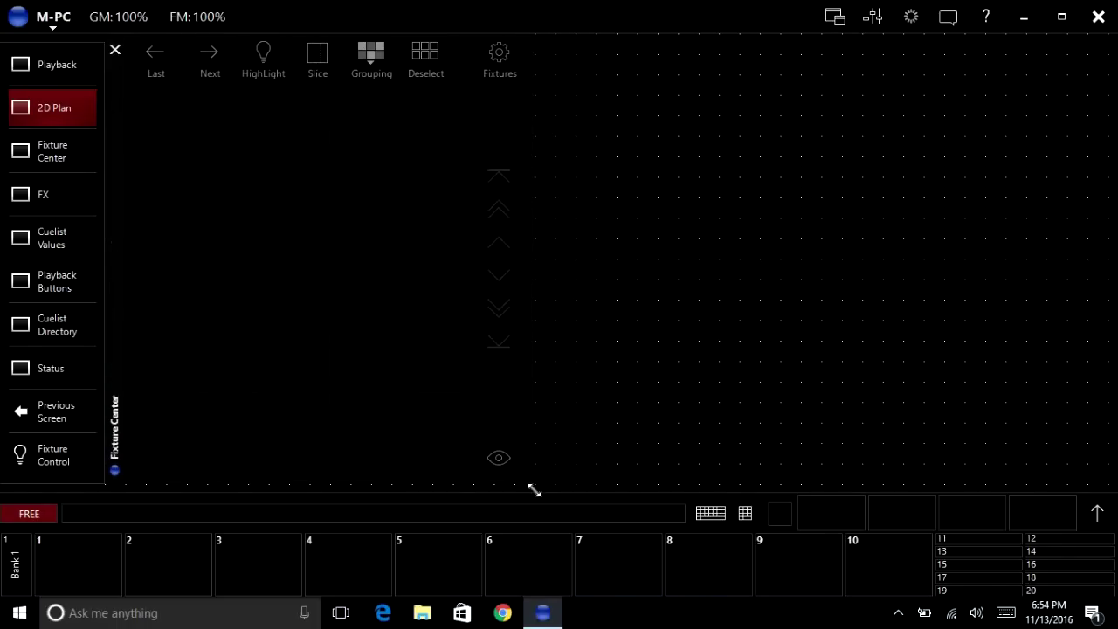
Add a Fixture Parameters view from Programmer, narrow Fixture Center, and move Fixture Parameters beside it.
{"action": "left_click", "coordinate": [61, 18]}
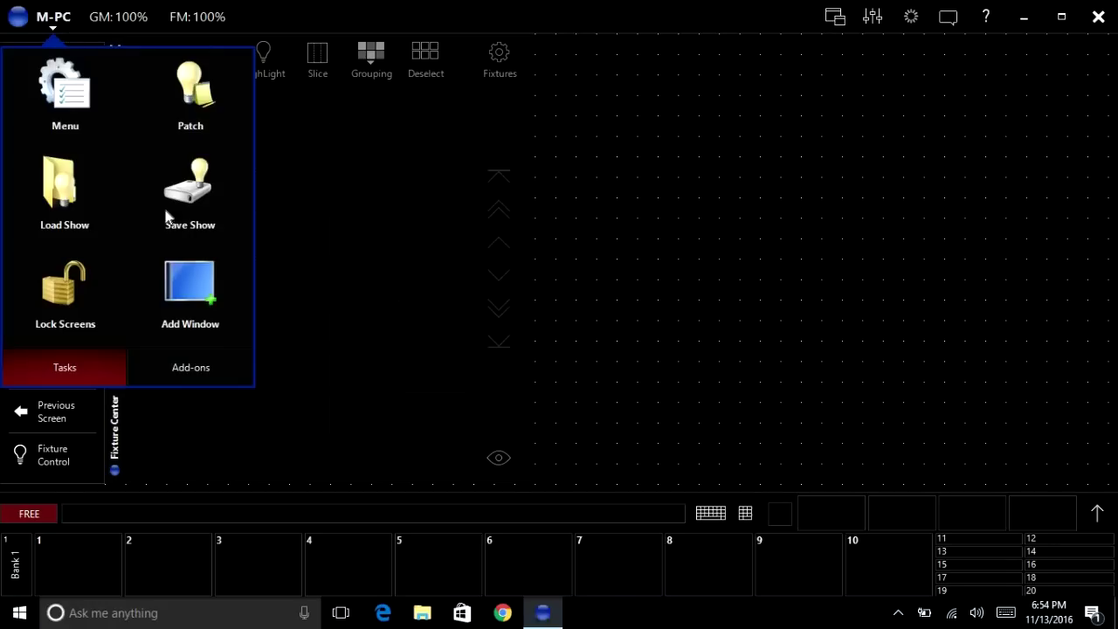
{"action": "left_click", "coordinate": [184, 278]}
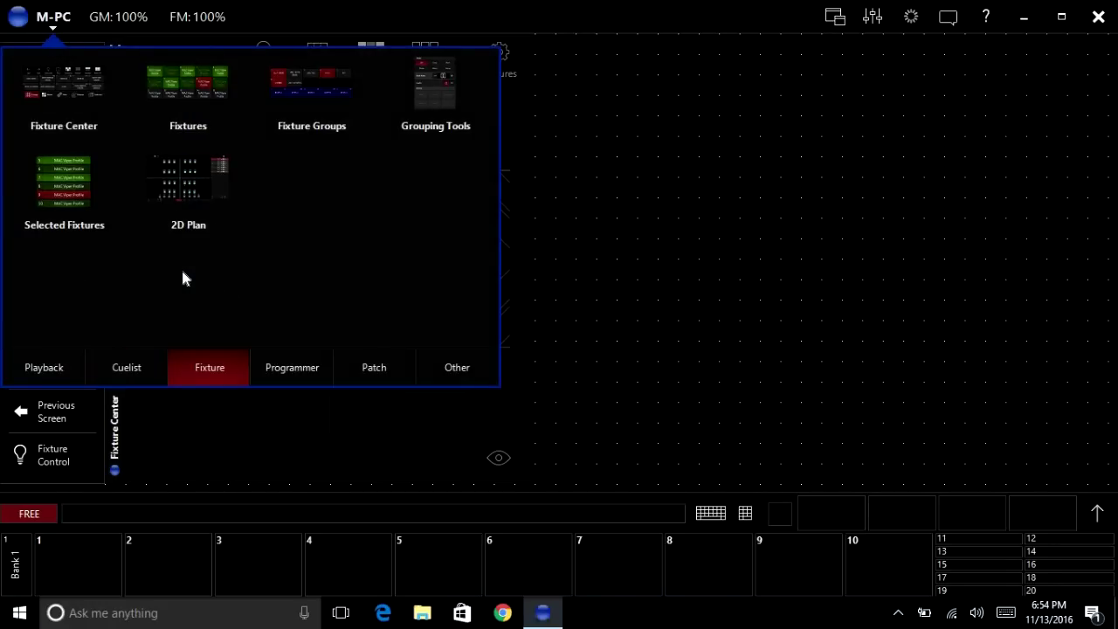
{"action": "left_click", "coordinate": [277, 377]}
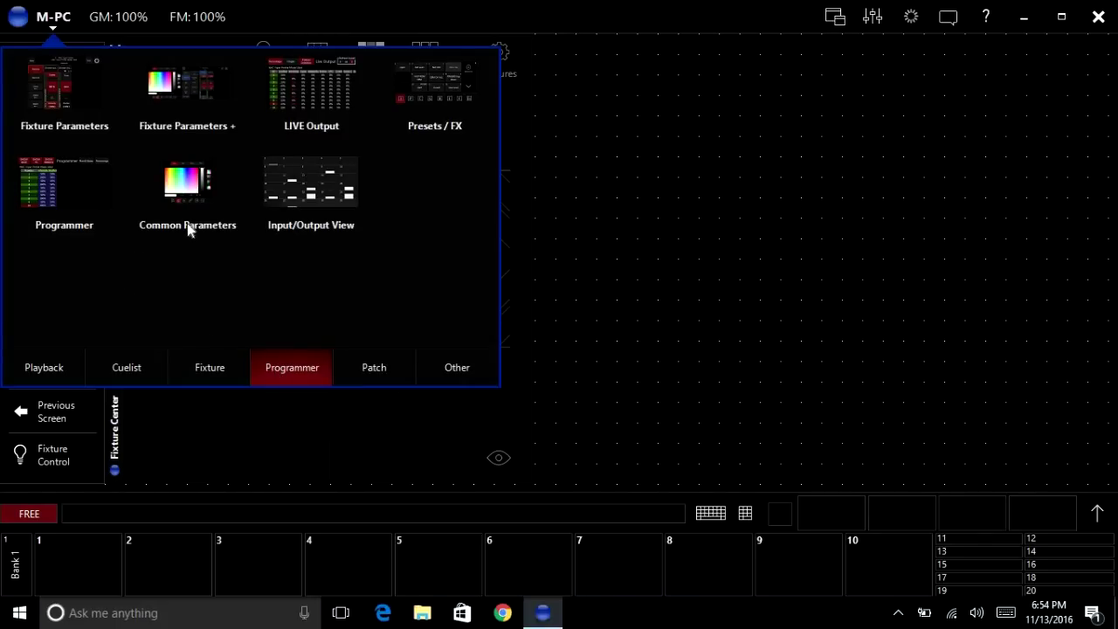
{"action": "left_click", "coordinate": [63, 97]}
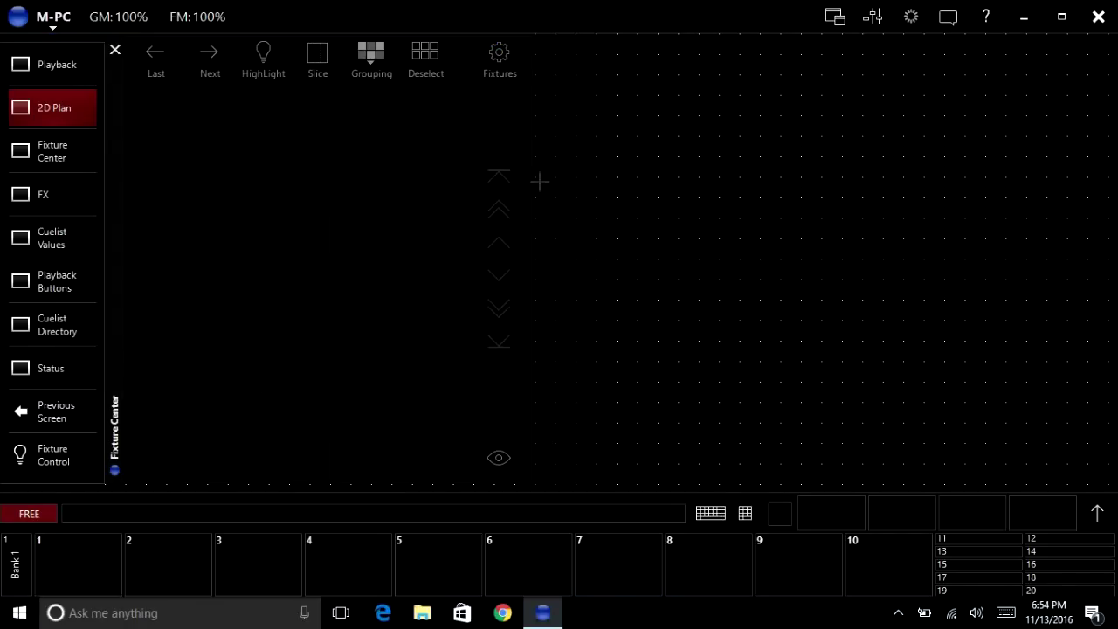
{"action": "left_click", "coordinate": [594, 180]}
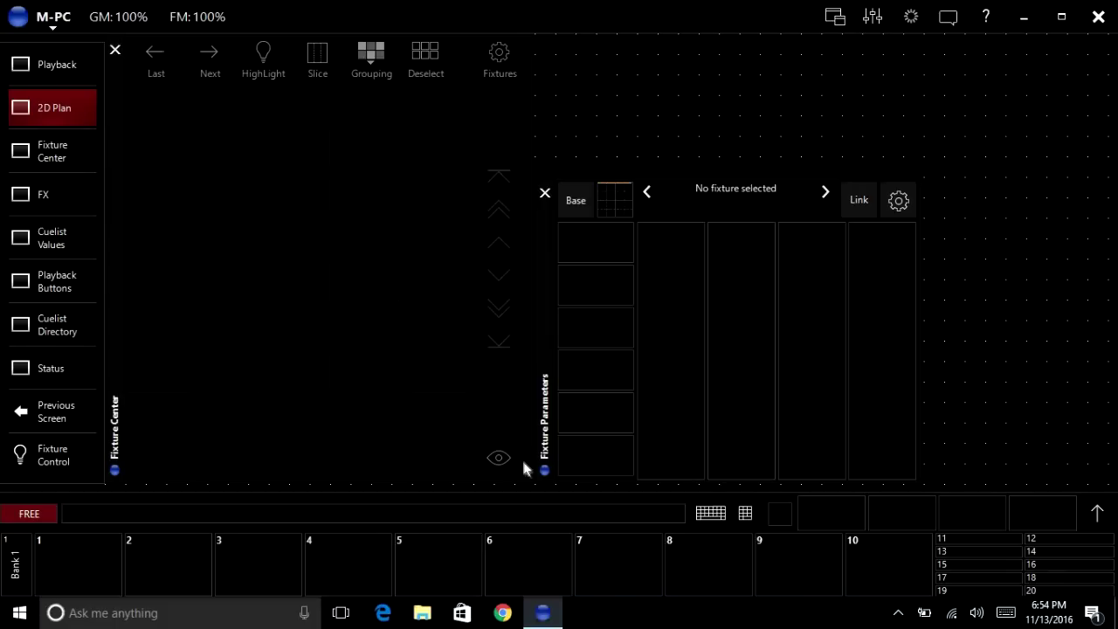
{"action": "left_click_drag", "start_coordinate": [531, 469], "coordinate": [445, 470]}
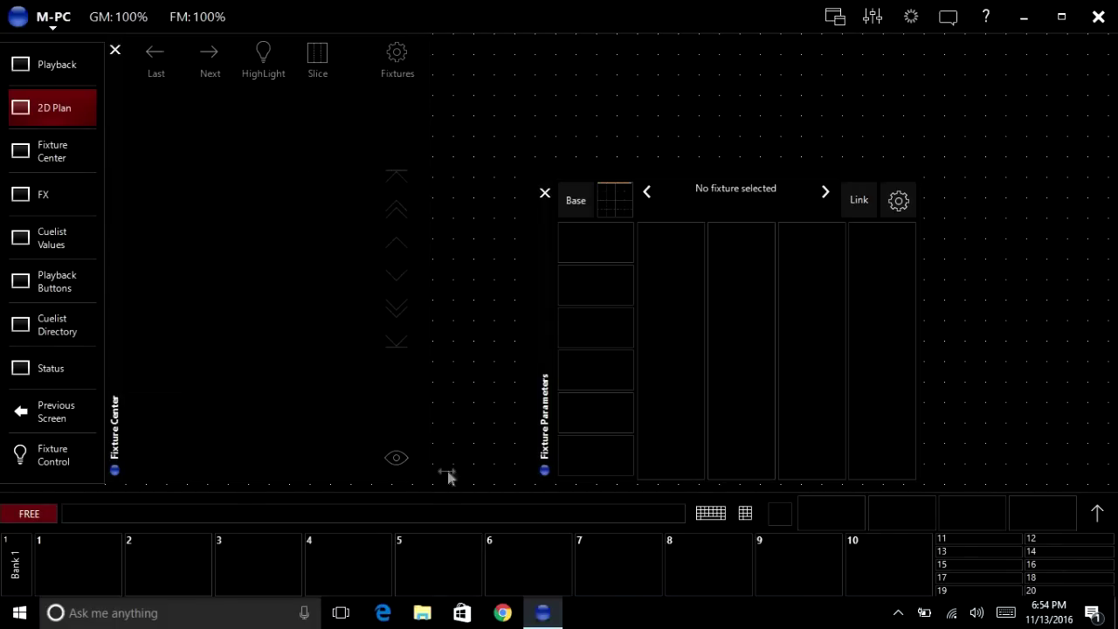
{"action": "left_click_drag", "start_coordinate": [550, 233], "coordinate": [448, 249]}
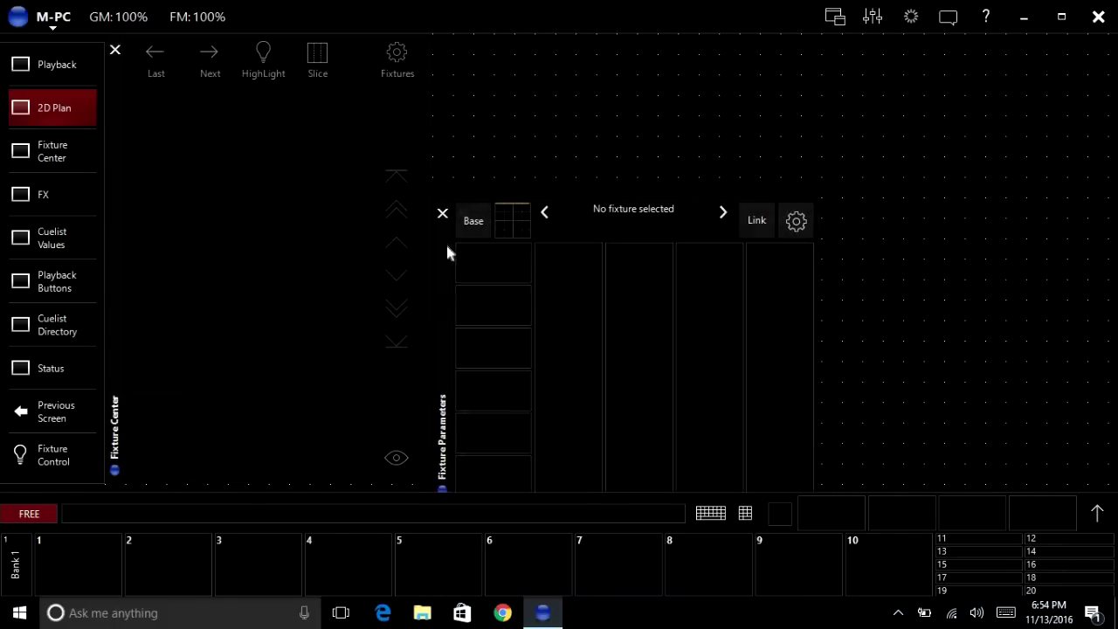
{"action": "left_click", "coordinate": [57, 16]}
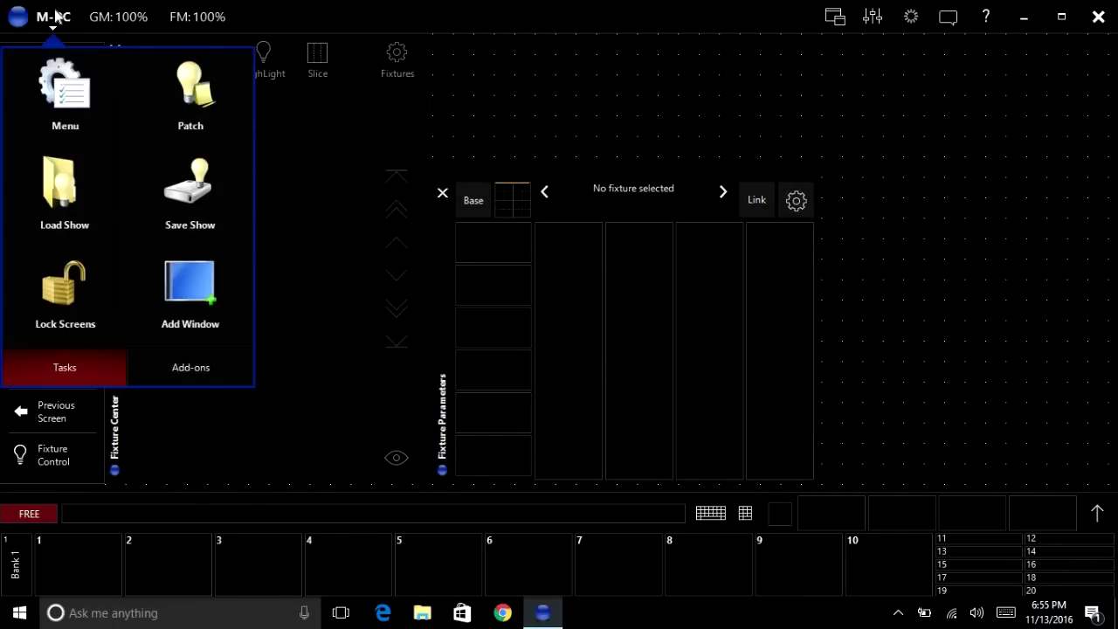
Place a Command Panel from the Other window types on the right side.
{"action": "left_click", "coordinate": [192, 297]}
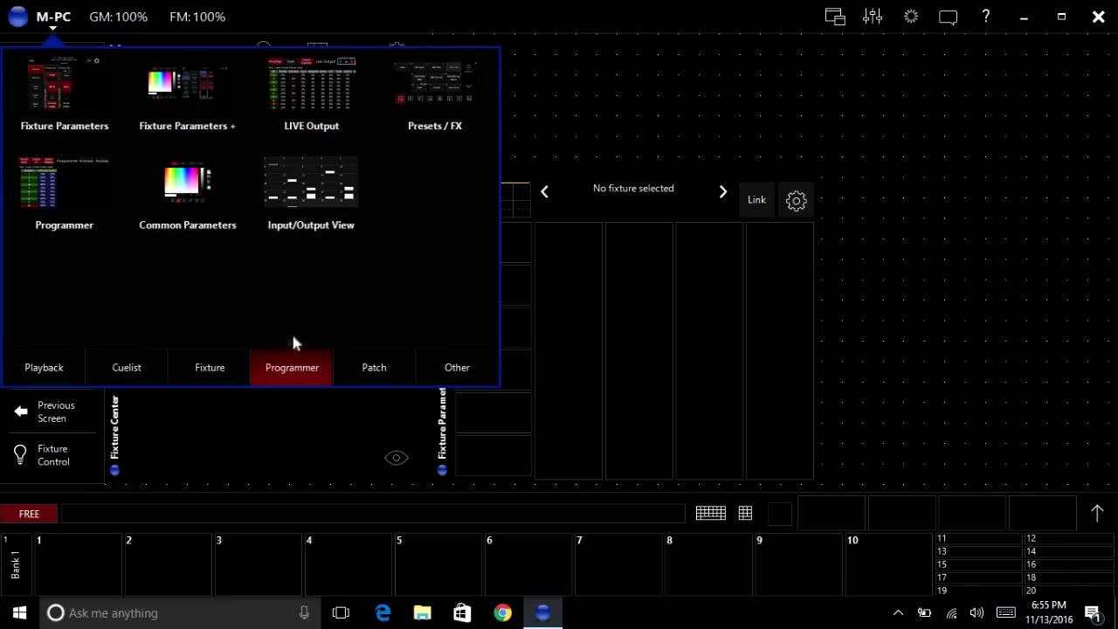
{"action": "left_click", "coordinate": [434, 371]}
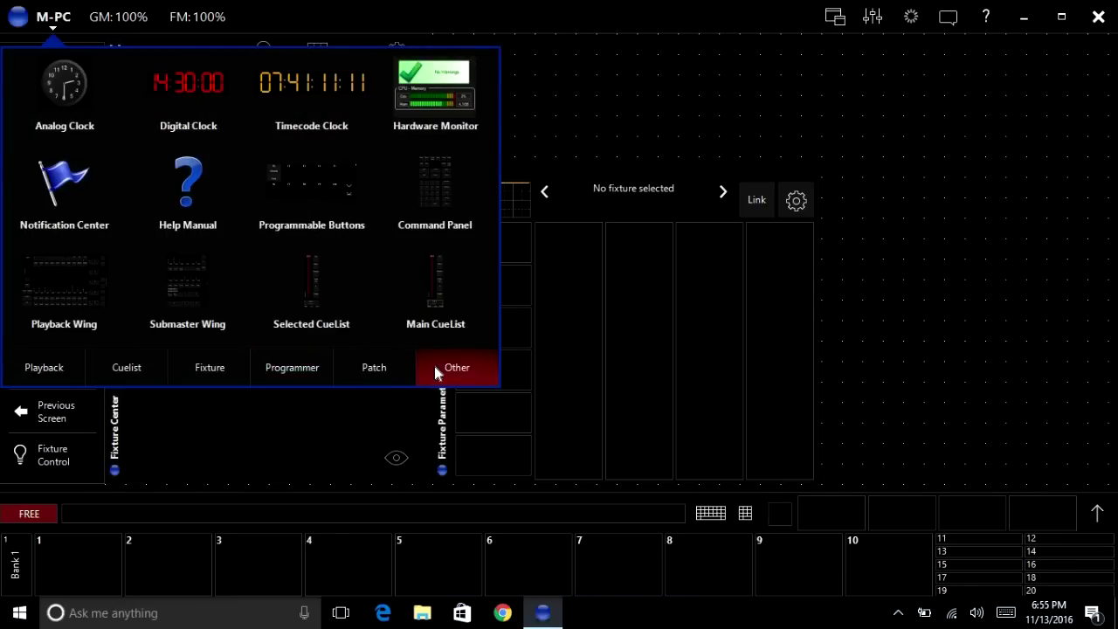
{"action": "left_click_drag", "start_coordinate": [431, 175], "coordinate": [905, 305]}
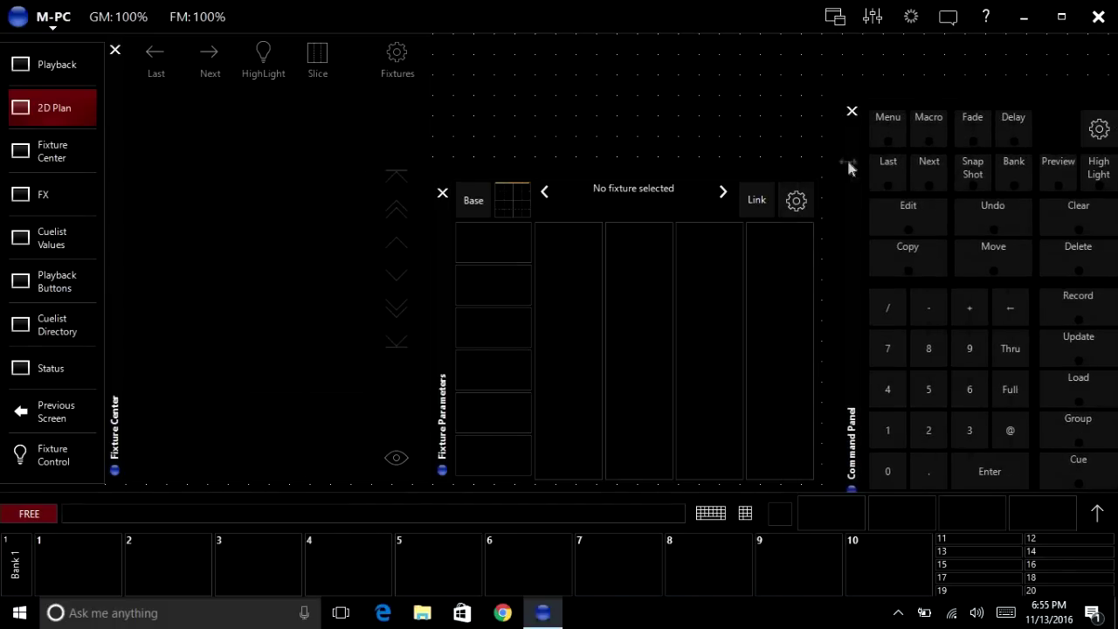
Nudge Fixture Parameters and Fixture Center into place and extend Fixture Center's top edge.
{"action": "left_click_drag", "start_coordinate": [444, 214], "coordinate": [467, 237]}
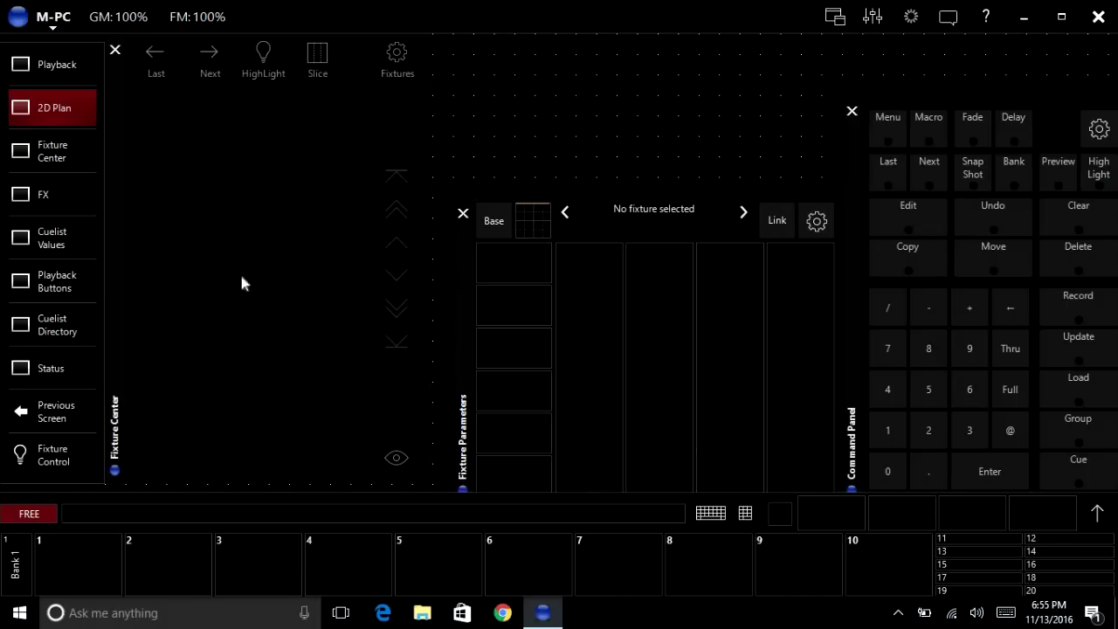
{"action": "left_click_drag", "start_coordinate": [111, 169], "coordinate": [126, 183]}
{"action": "left_click_drag", "start_coordinate": [134, 129], "coordinate": [114, 123]}
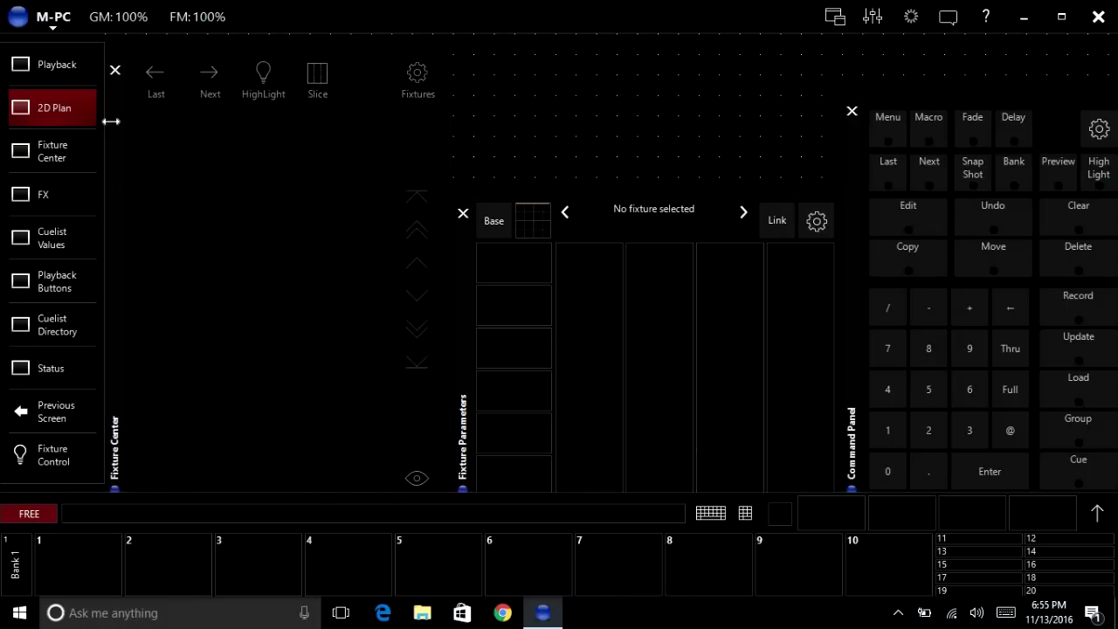
{"action": "left_click_drag", "start_coordinate": [223, 56], "coordinate": [223, 41]}
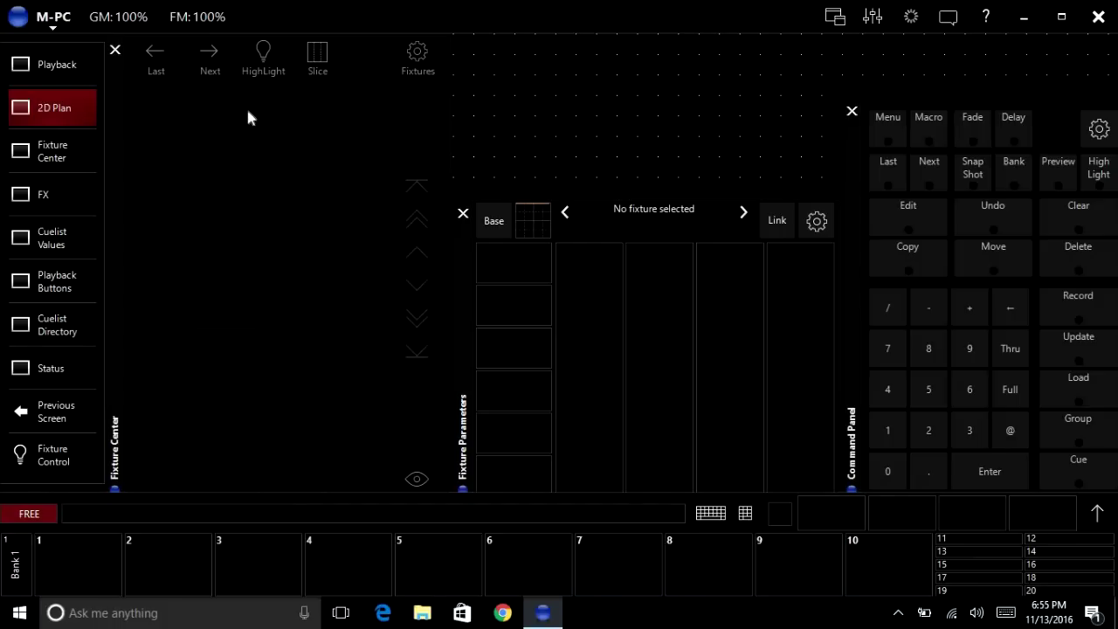
{"action": "mouse_move", "coordinate": [463, 302]}
{"action": "left_mouse_down"}
{"action": "mouse_move", "coordinate": [464, 263]}
{"action": "mouse_move", "coordinate": [464, 298]}
{"action": "left_mouse_up"}
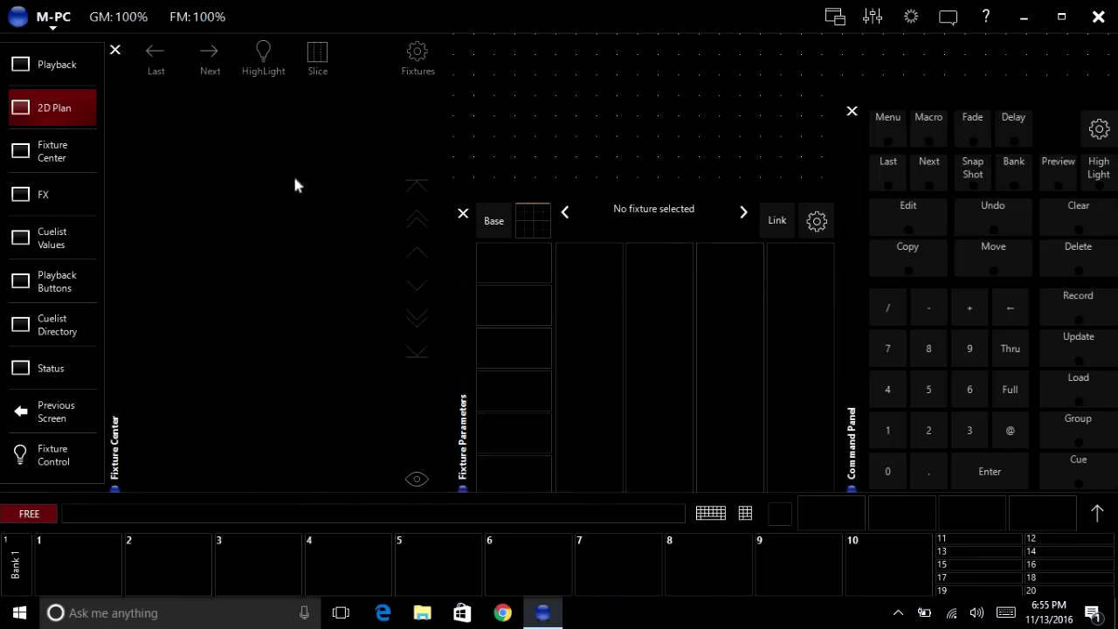
Add a CueList Directory window from the Cuelist types, then nudge and enlarge it.
{"action": "left_click", "coordinate": [63, 18]}
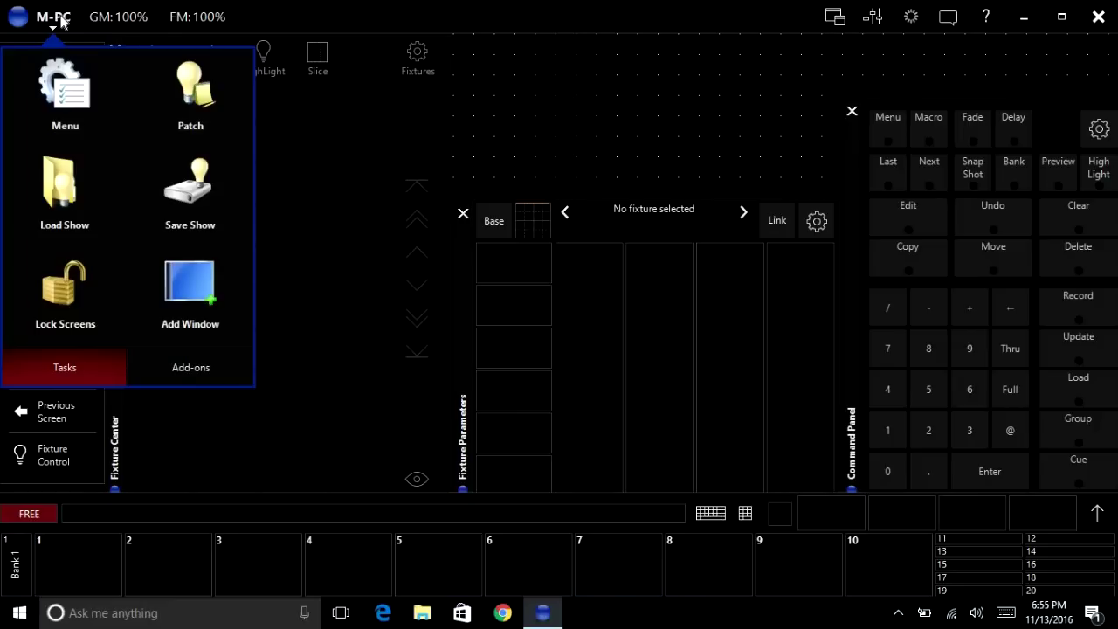
{"action": "left_click", "coordinate": [185, 270]}
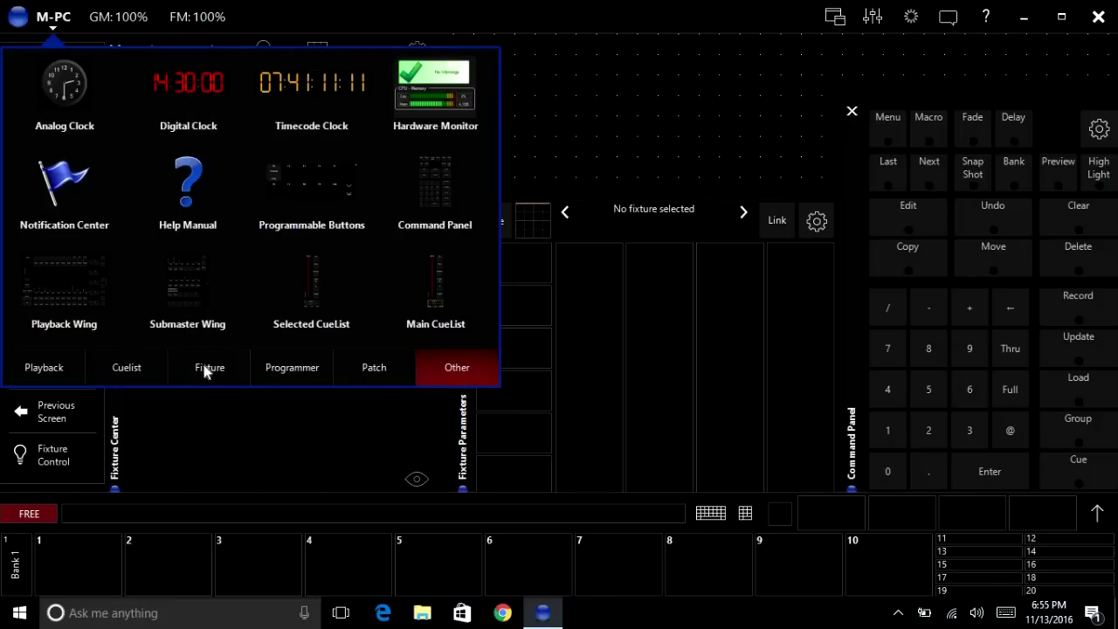
{"action": "left_click", "coordinate": [131, 371]}
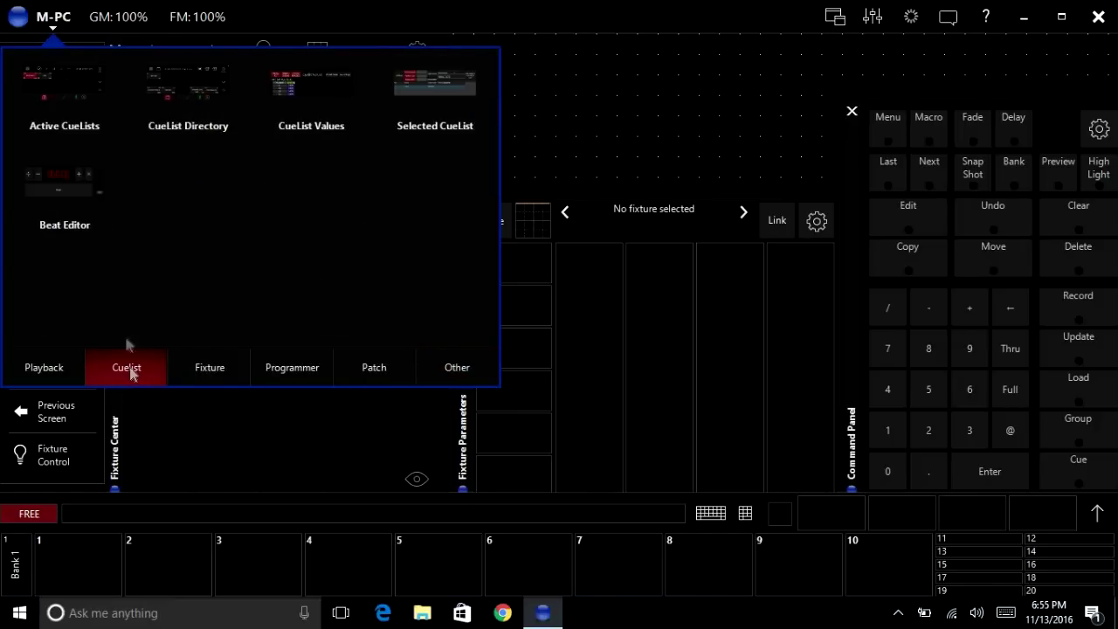
{"action": "left_click", "coordinate": [197, 84]}
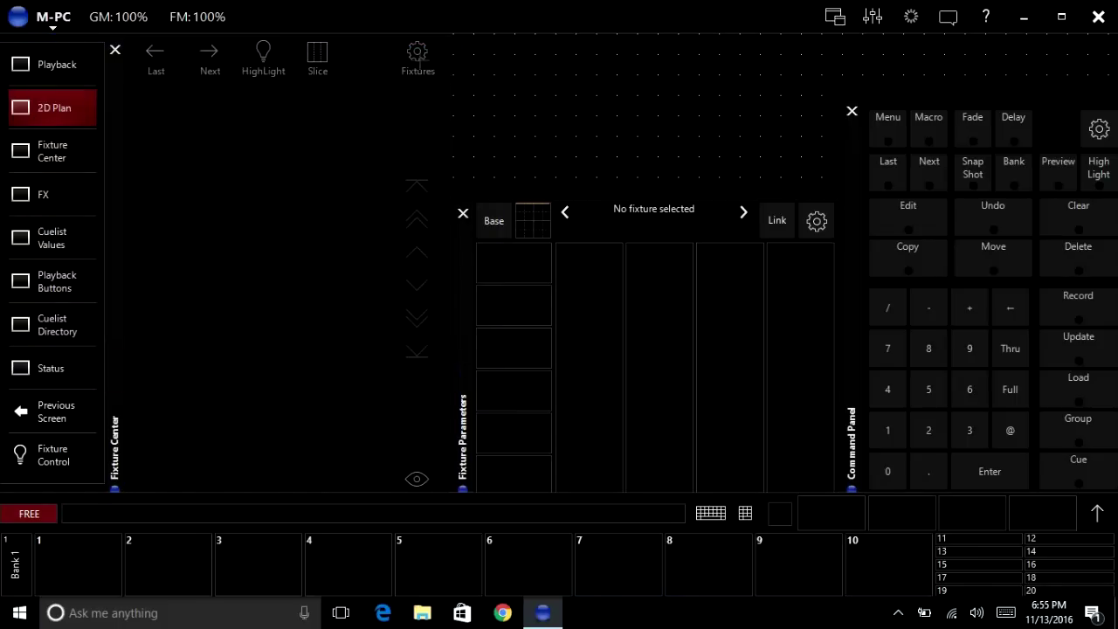
{"action": "left_click", "coordinate": [464, 52]}
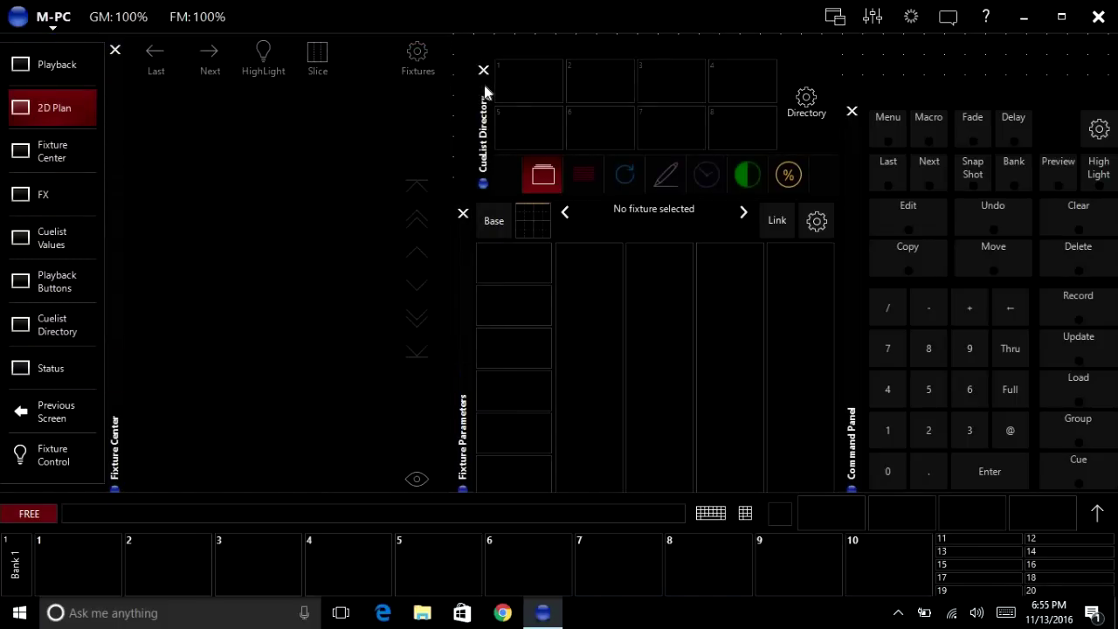
{"action": "left_click_drag", "start_coordinate": [466, 77], "coordinate": [450, 66]}
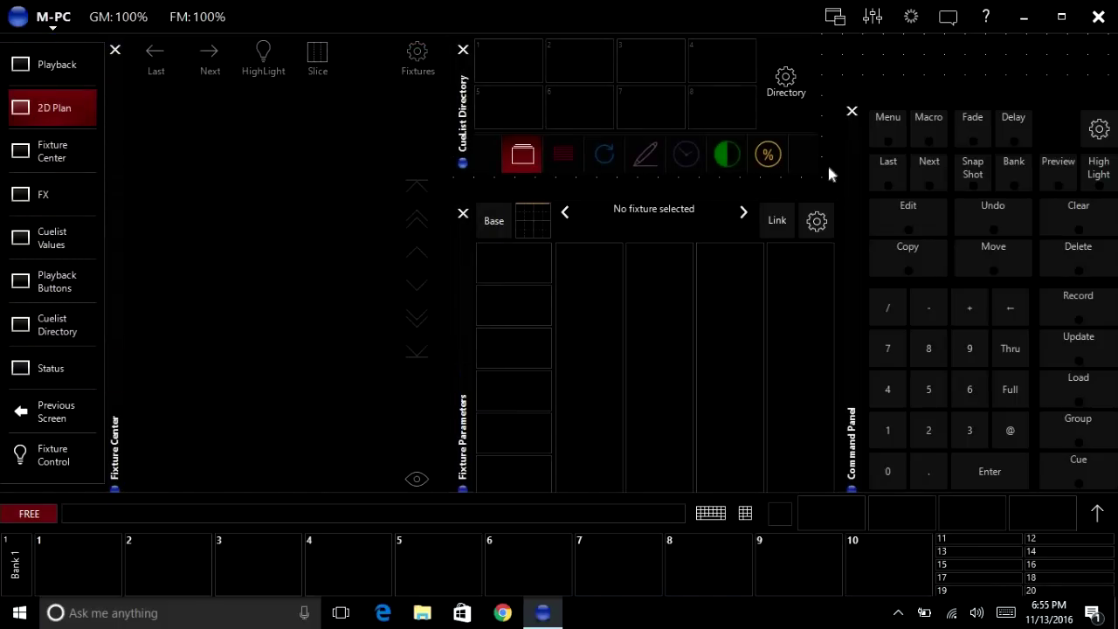
{"action": "left_click_drag", "start_coordinate": [828, 177], "coordinate": [839, 199]}
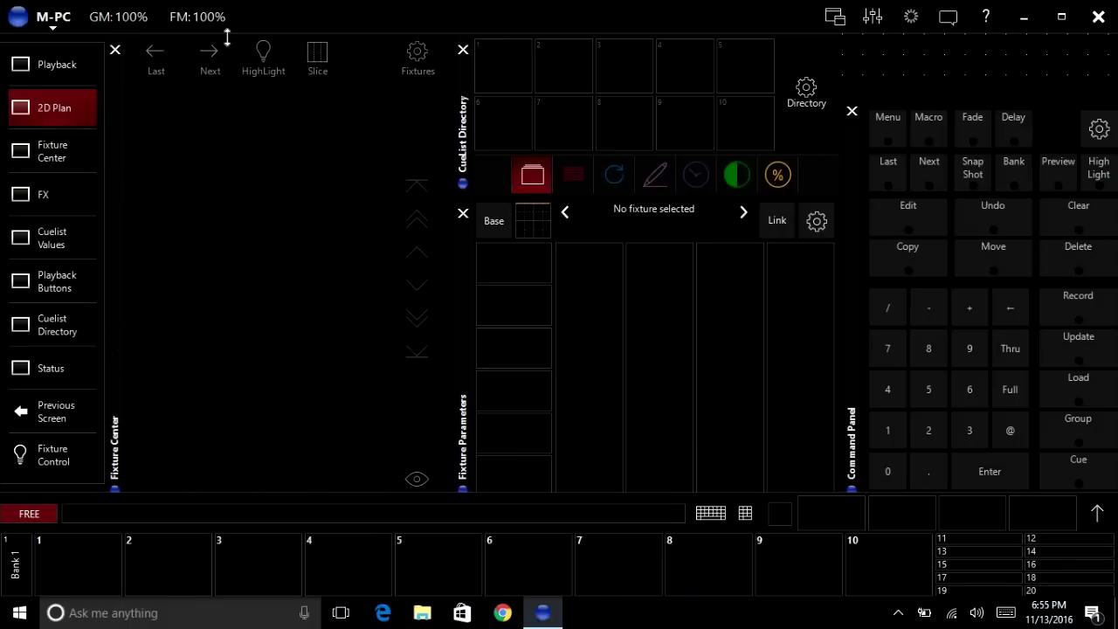
Shorten Fixture Center, fit Cuelist Directory beneath it with three rows, and stretch Fixture Parameters to the top.
{"action": "left_click_drag", "start_coordinate": [224, 37], "coordinate": [218, 155]}
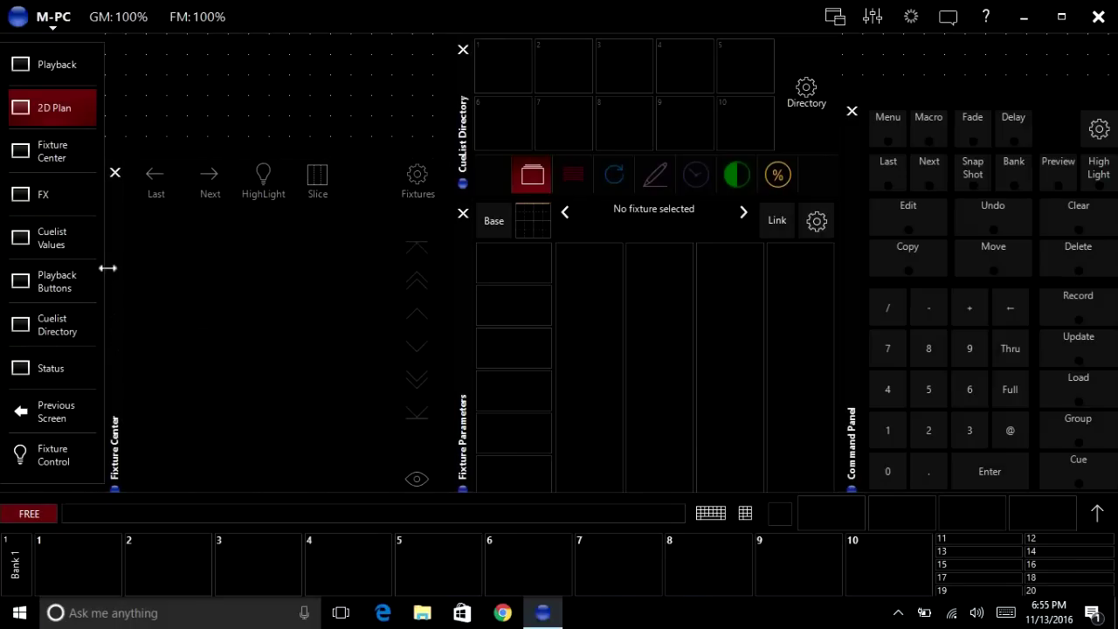
{"action": "left_click_drag", "start_coordinate": [111, 262], "coordinate": [115, 142]}
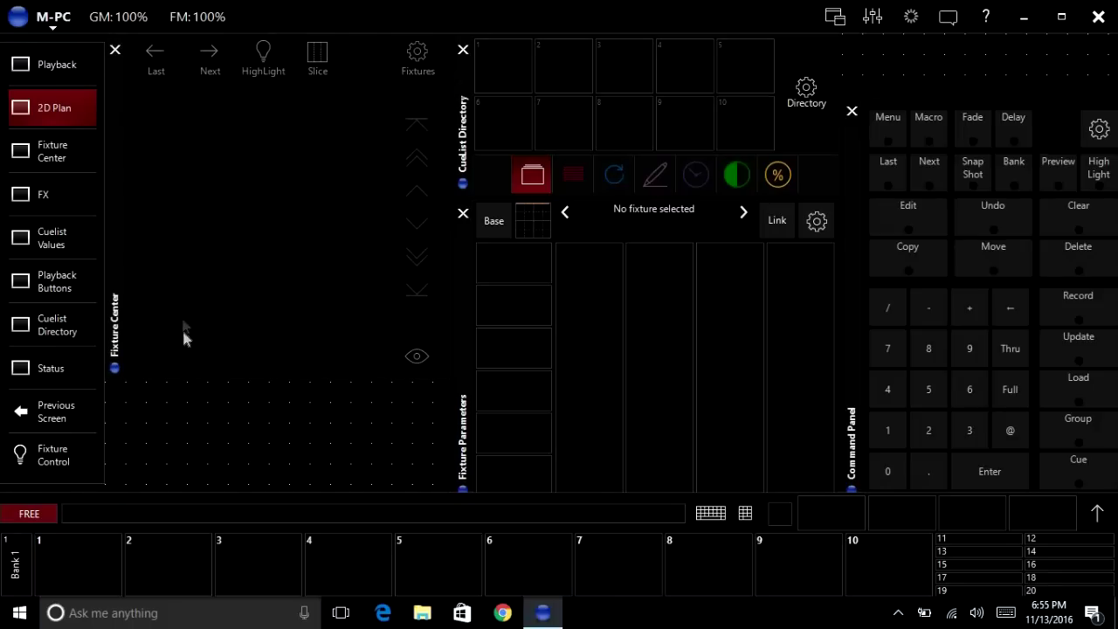
{"action": "left_click_drag", "start_coordinate": [180, 374], "coordinate": [180, 336]}
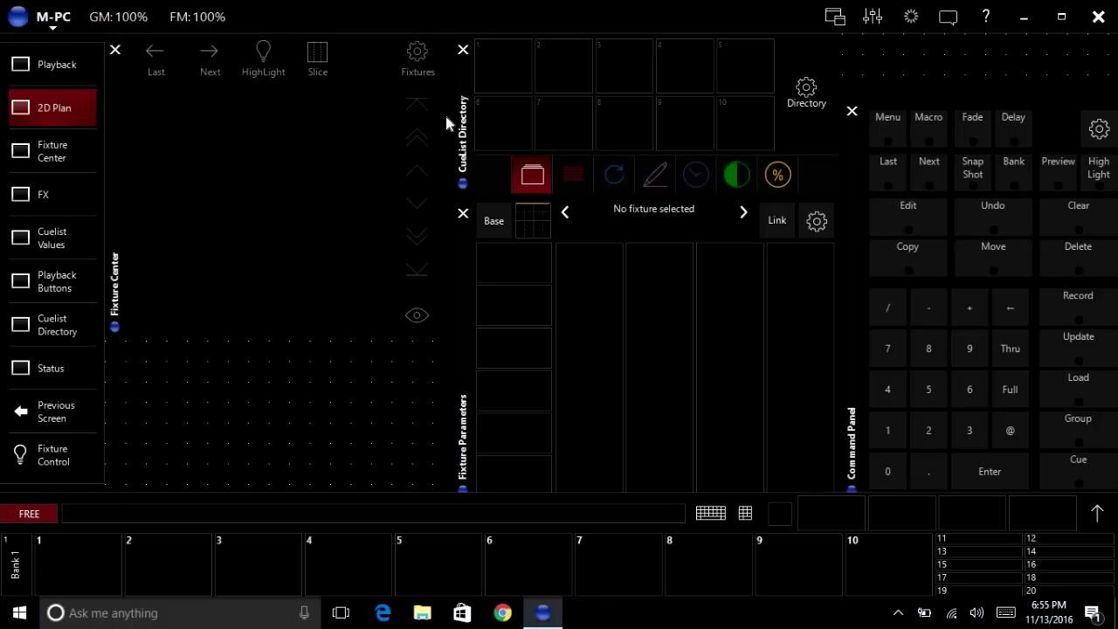
{"action": "left_click_drag", "start_coordinate": [468, 85], "coordinate": [245, 330]}
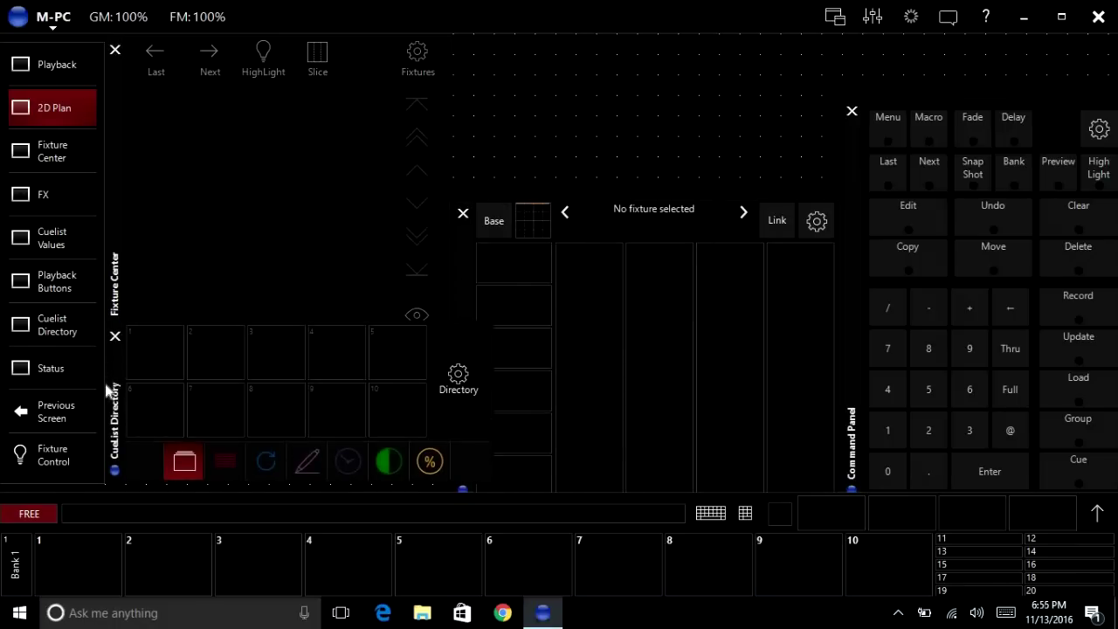
{"action": "left_click", "coordinate": [107, 392]}
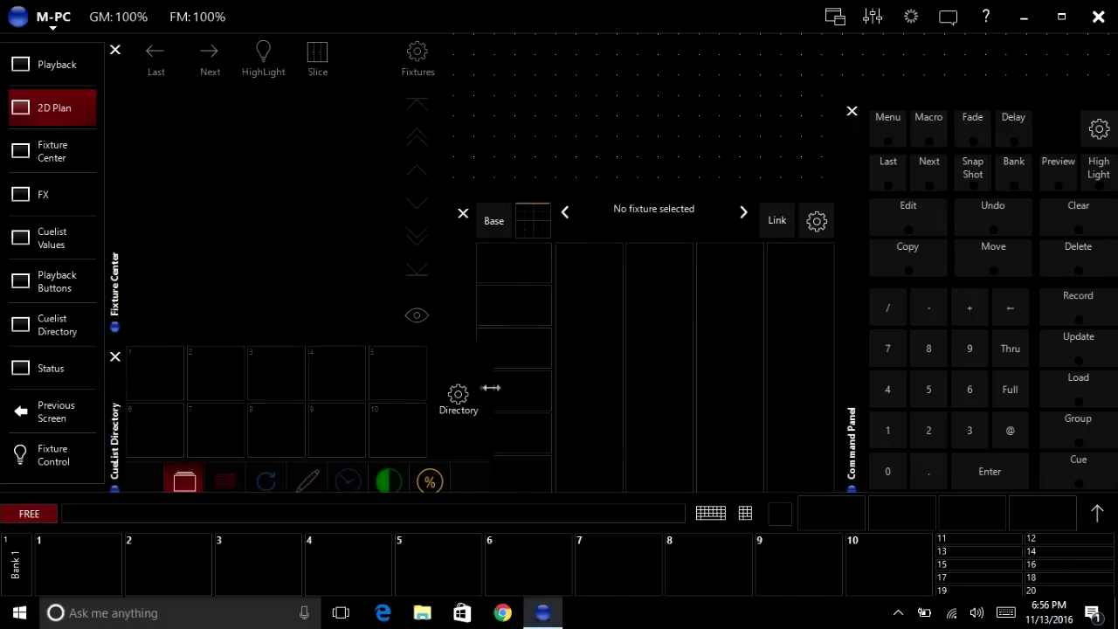
{"action": "left_click_drag", "start_coordinate": [491, 387], "coordinate": [450, 387]}
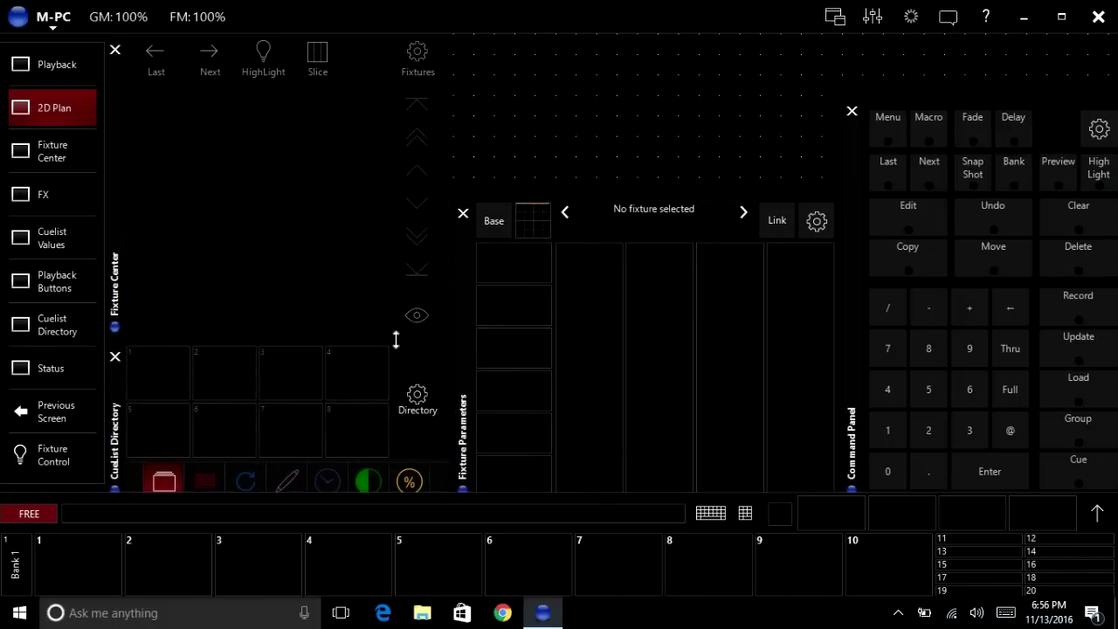
{"action": "left_click_drag", "start_coordinate": [395, 340], "coordinate": [390, 277]}
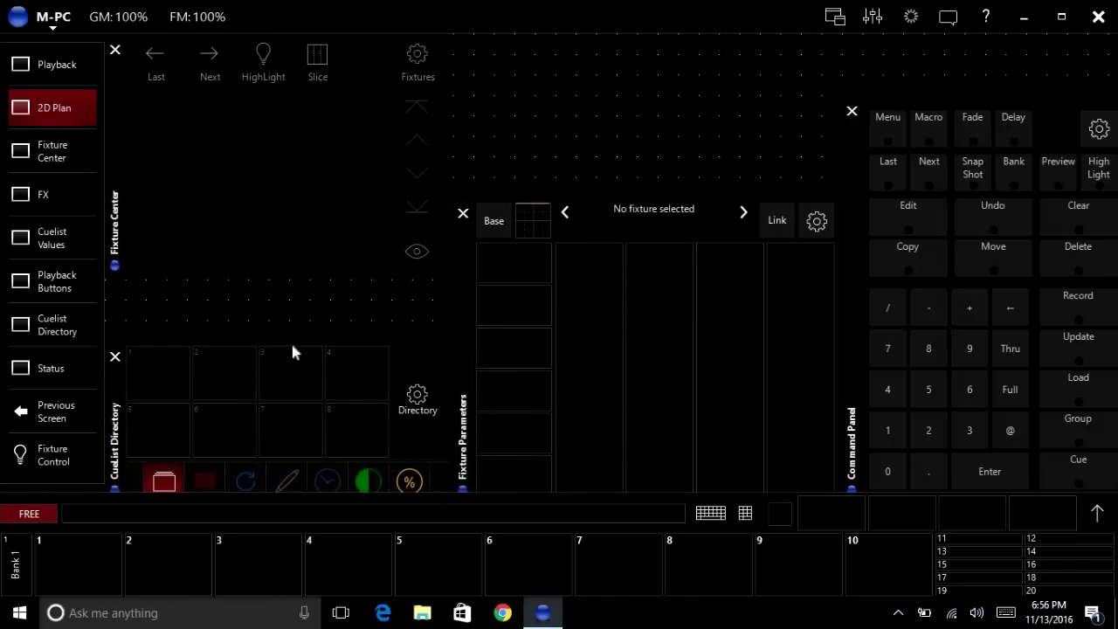
{"action": "left_click_drag", "start_coordinate": [292, 351], "coordinate": [291, 273]}
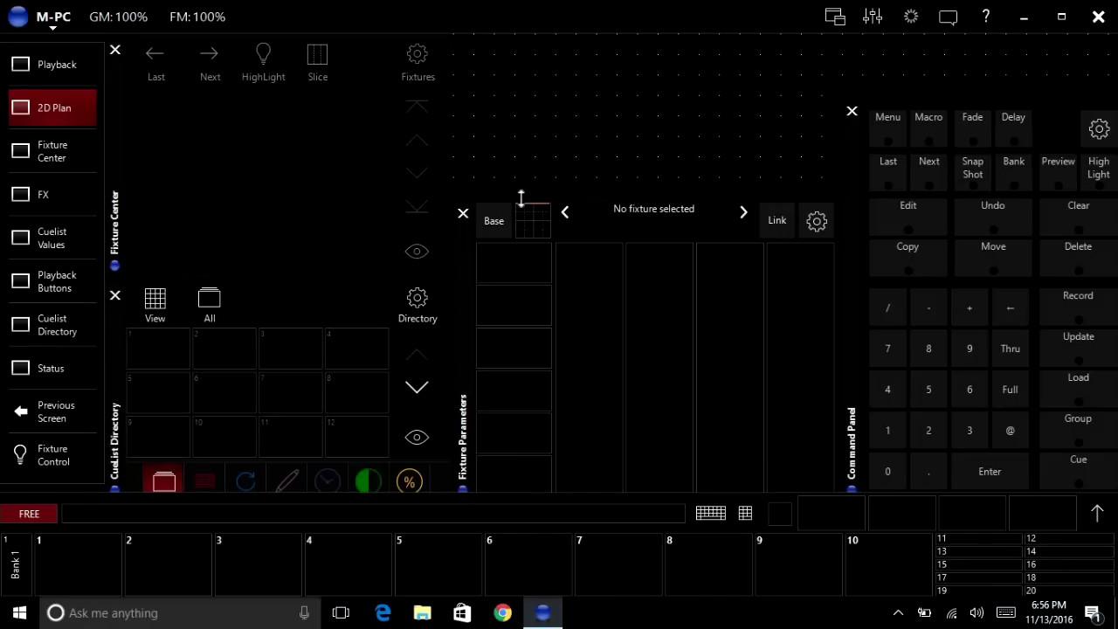
{"action": "left_click_drag", "start_coordinate": [521, 199], "coordinate": [521, 34]}
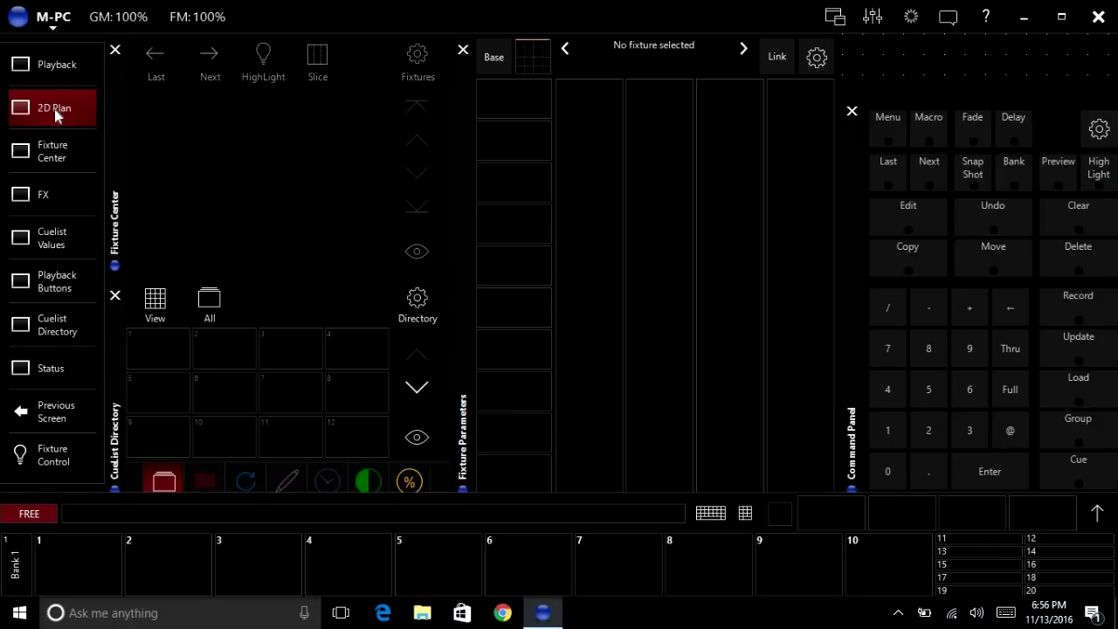
Use Record screen on the 2D Plan button, renaming the recorded screen to 'Program'.
{"action": "right_click", "coordinate": [54, 109]}
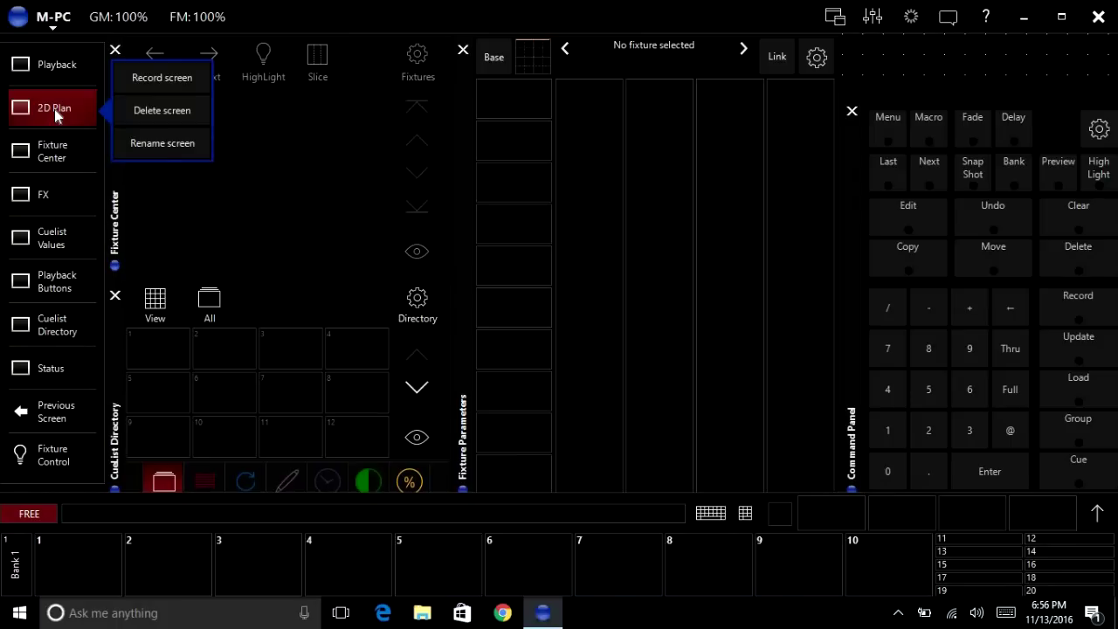
{"action": "left_click", "coordinate": [162, 77]}
{"action": "key", "text": "BackSpace"}
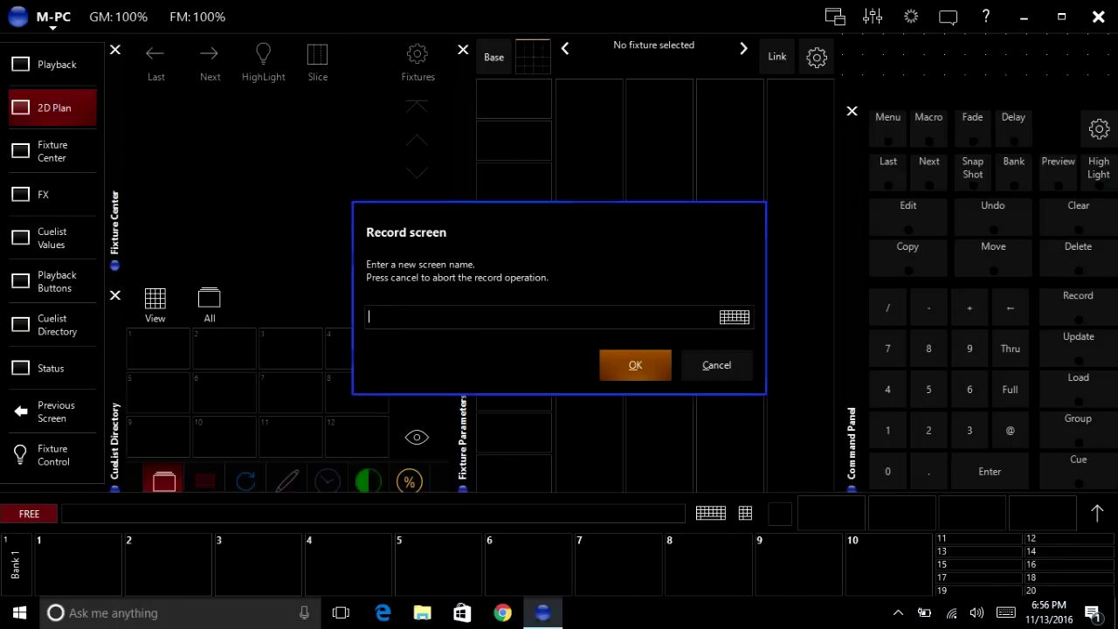
{"action": "type", "text": "Program"}
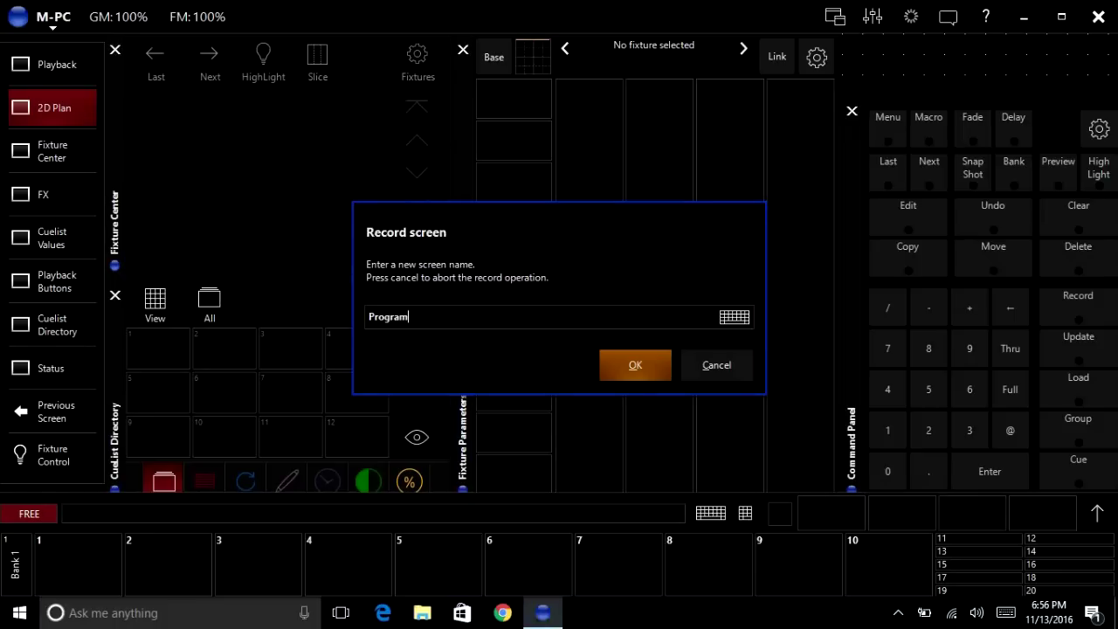
{"action": "left_click", "coordinate": [614, 363]}
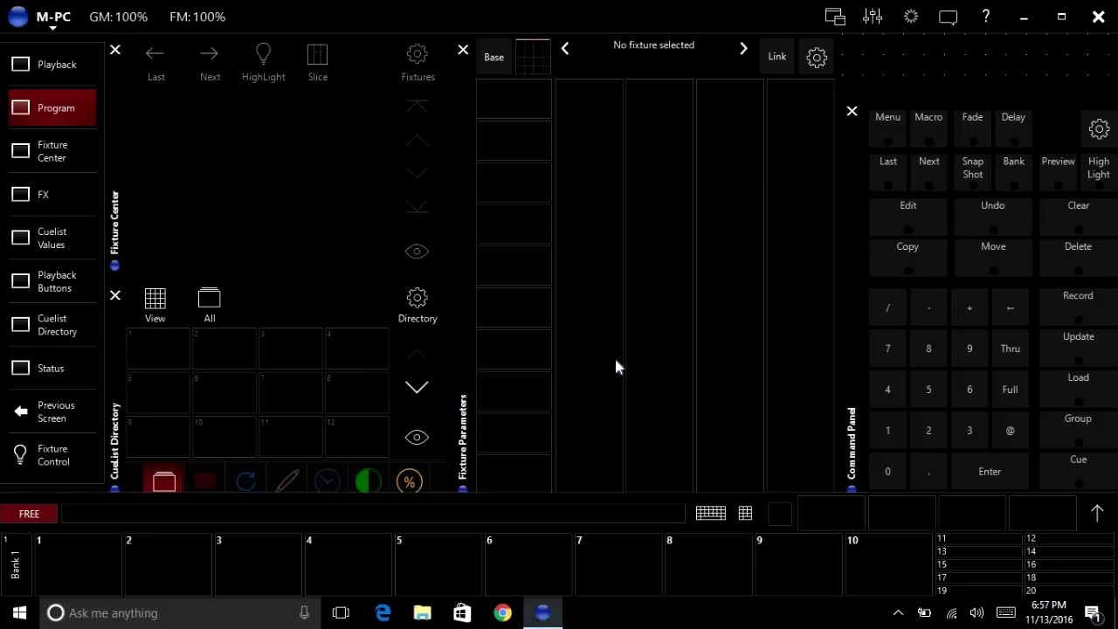
{"action": "left_click", "coordinate": [54, 19]}
Save the show as a Maxxyz Show File with the default Sample_2016-11-13 name.
{"action": "left_click", "coordinate": [192, 194]}
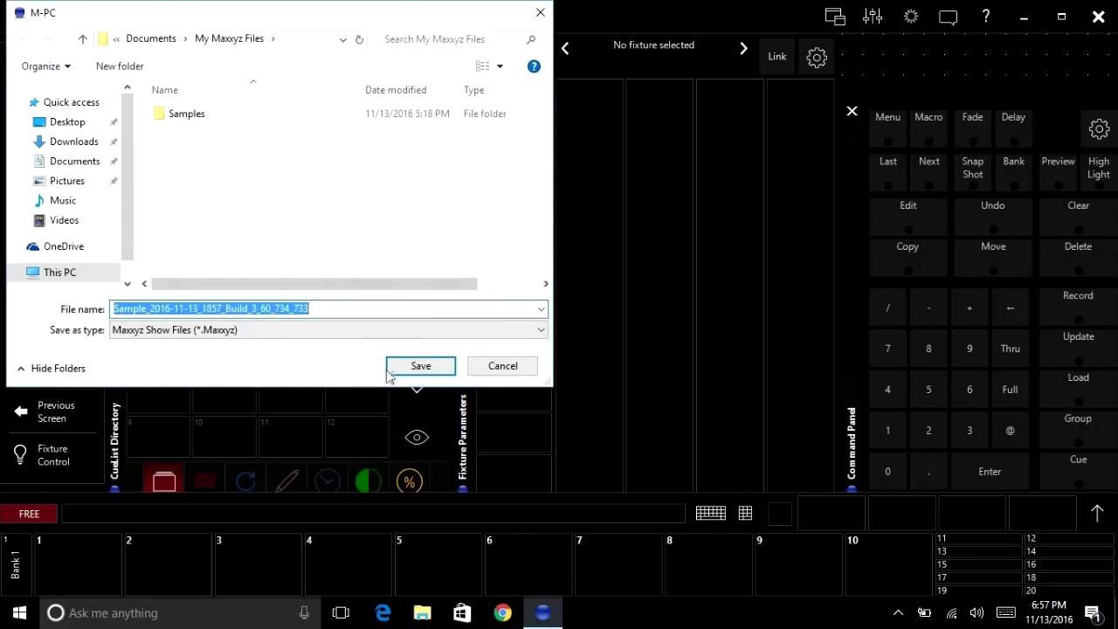
{"action": "left_click", "coordinate": [419, 367]}
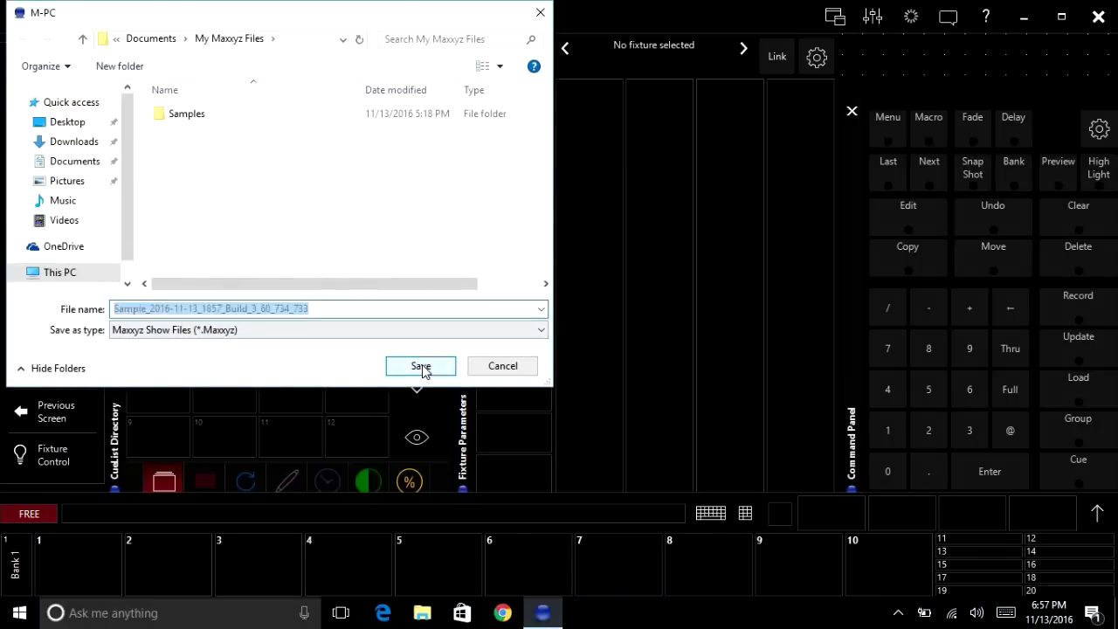